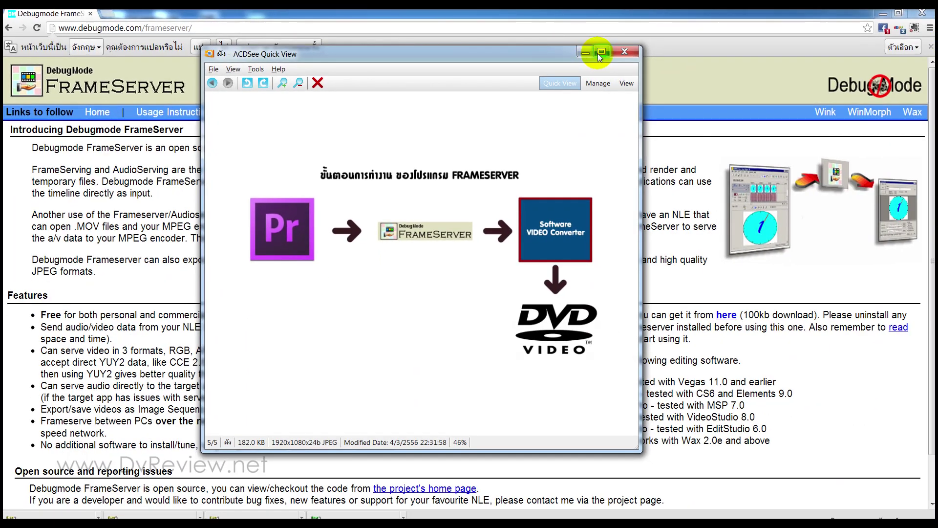
- Maximize the FrameServer workflow diagram in ACDSee Quick View, then restore it down to reveal the web page
click(597, 52)
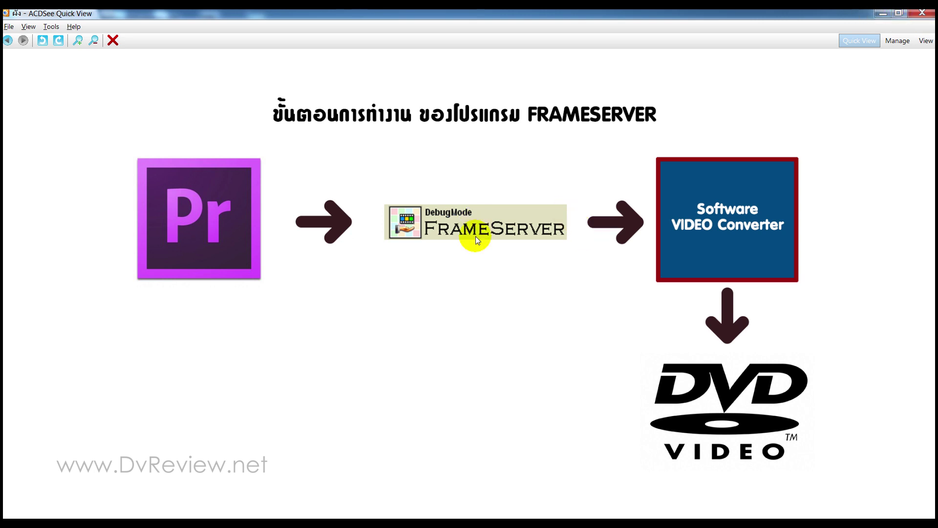
click(896, 16)
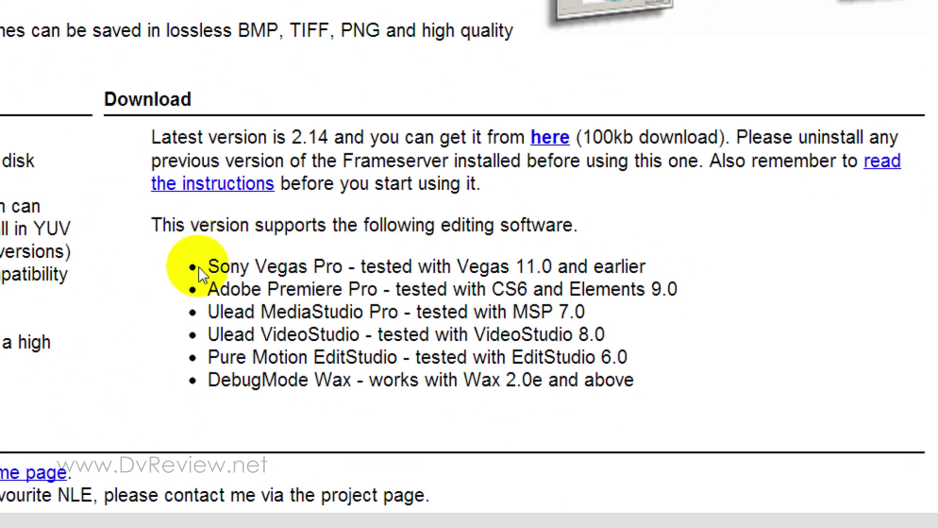
- Highlight the first supported editors, Vegas Pro and Adobe Premiere Pro, in the FrameServer list
mouse_move(254, 283)
mouse_down()
mouse_move(626, 343)
mouse_move(540, 393)
mouse_up()
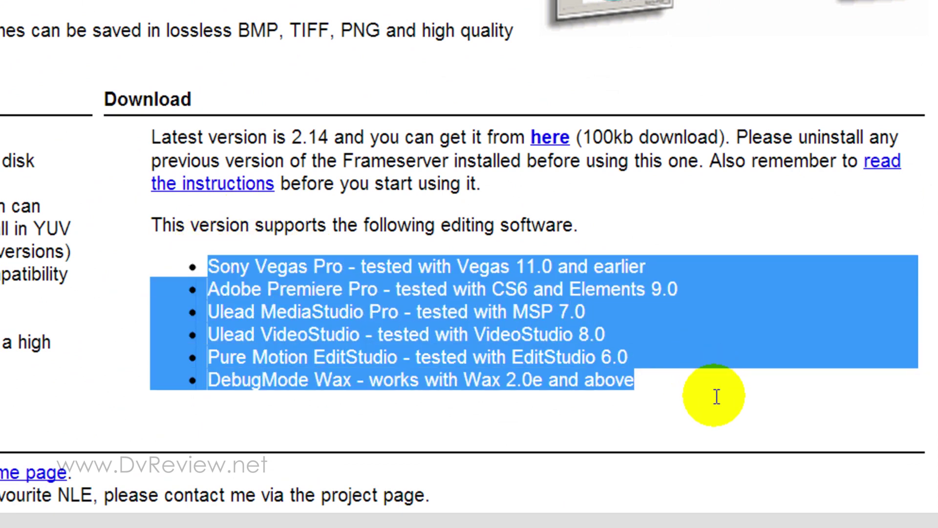
click(275, 267)
mouse_move(452, 267)
mouse_down()
mouse_move(255, 266)
mouse_move(452, 267)
mouse_up()
click(200, 258)
click(655, 264)
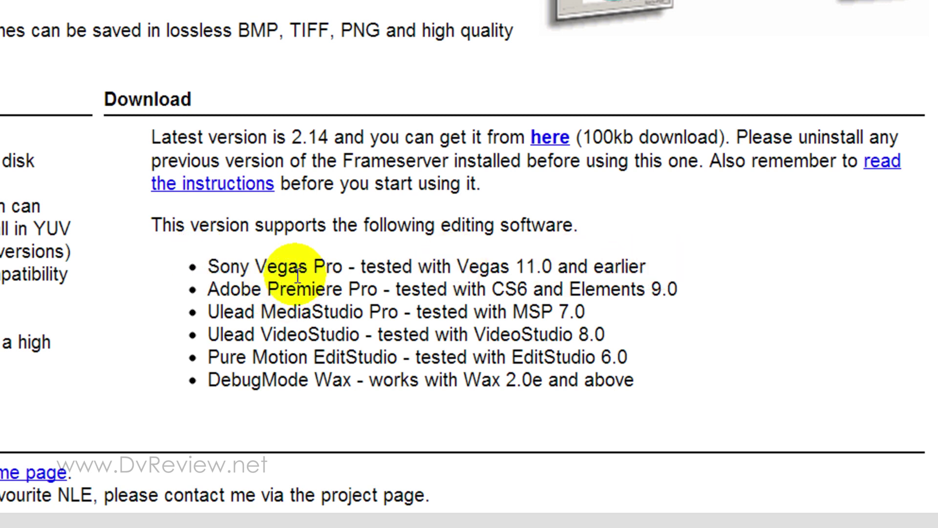
drag(208, 289, 396, 289)
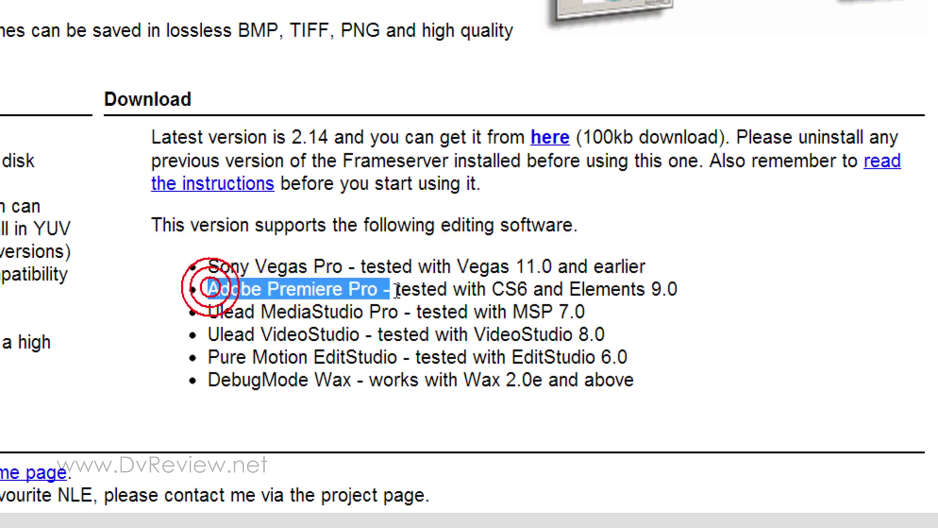
click(261, 314)
- Highlight the Ulead MediaStudio, Ulead VideoStudio and DebugMode Wax entries in the list
drag(207, 312, 399, 313)
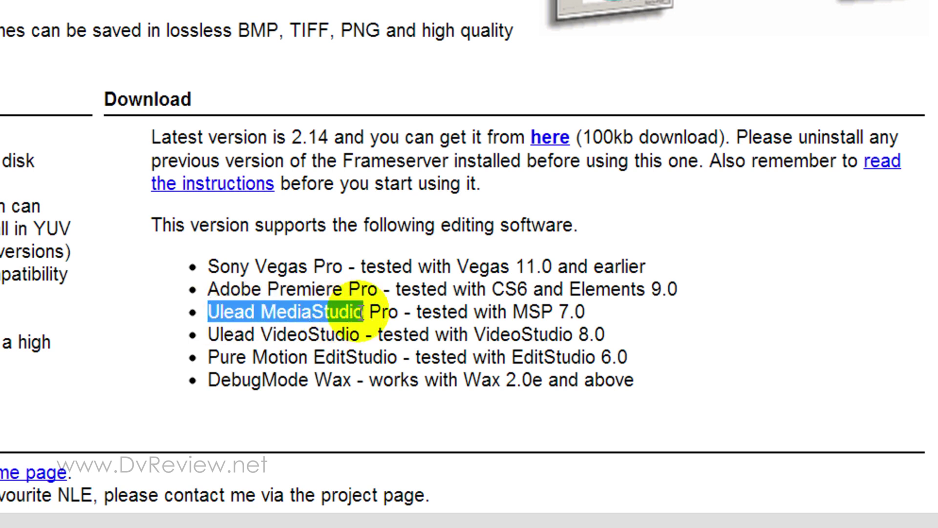
click(229, 342)
mouse_move(210, 335)
mouse_down()
mouse_move(372, 334)
mouse_move(288, 358)
mouse_up()
click(307, 360)
click(295, 386)
drag(233, 381, 261, 381)
drag(334, 382, 665, 377)
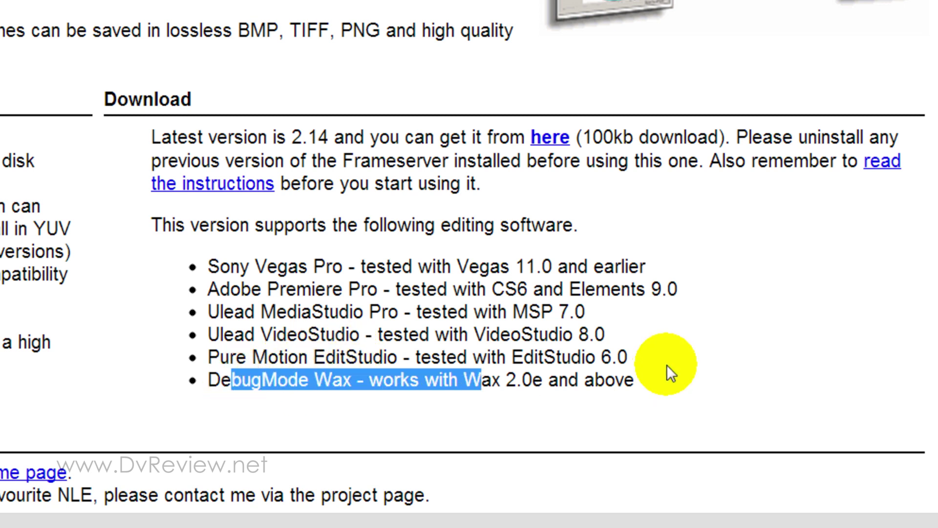
click(673, 357)
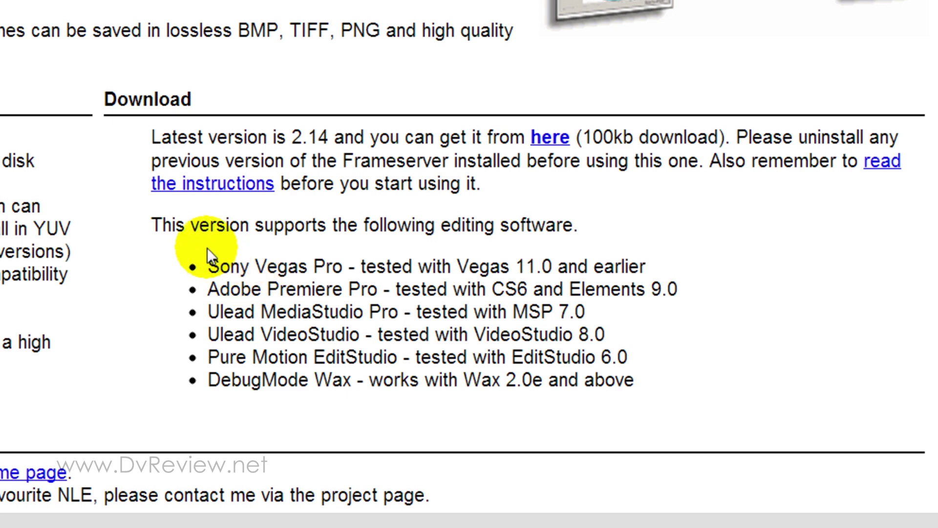
- Highlight the whole supported software list, then bring the diagram viewer back to full screen
drag(208, 266, 386, 266)
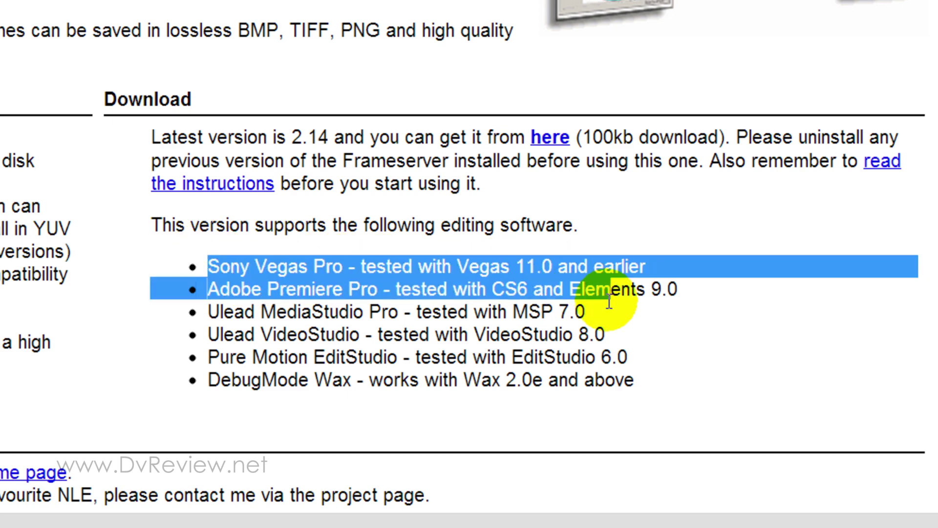
drag(386, 266, 634, 380)
click(563, 253)
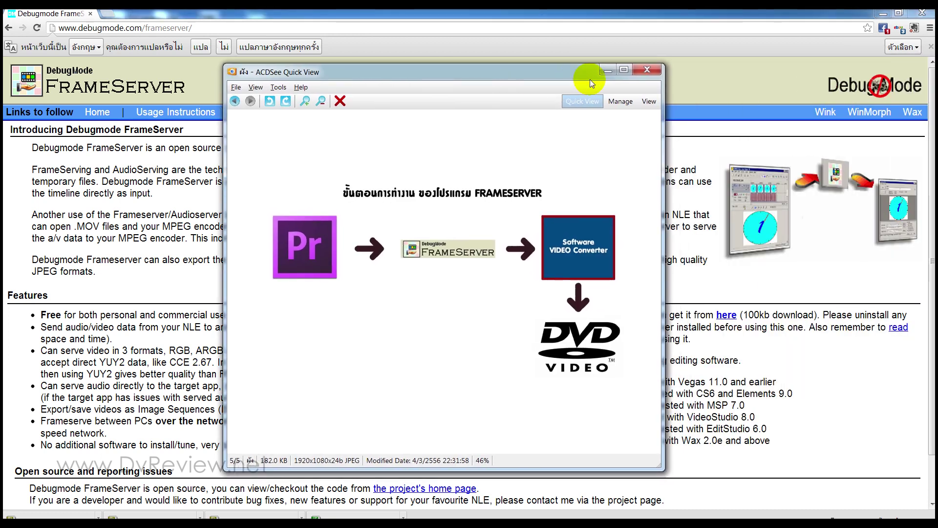
click(624, 71)
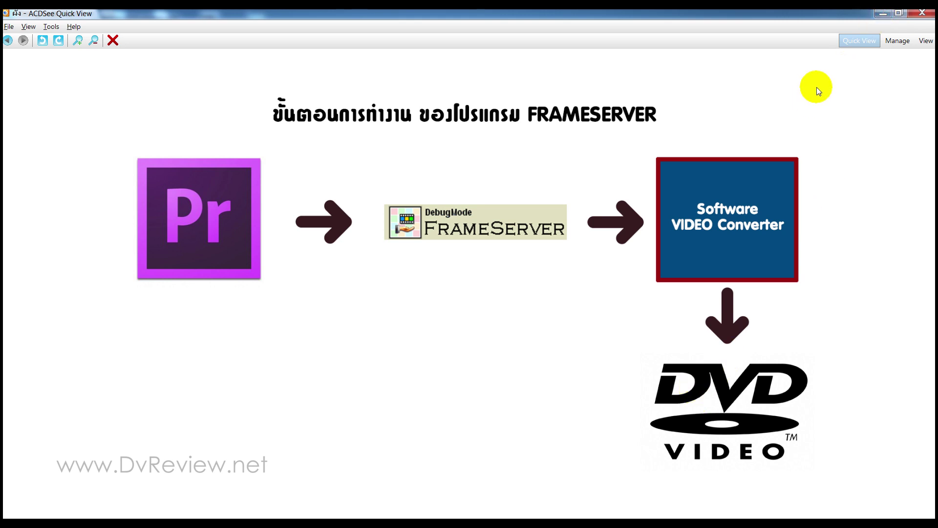
- Minimize ACDSee Quick View to show the DebugMode FrameServer page in Chrome
click(883, 13)
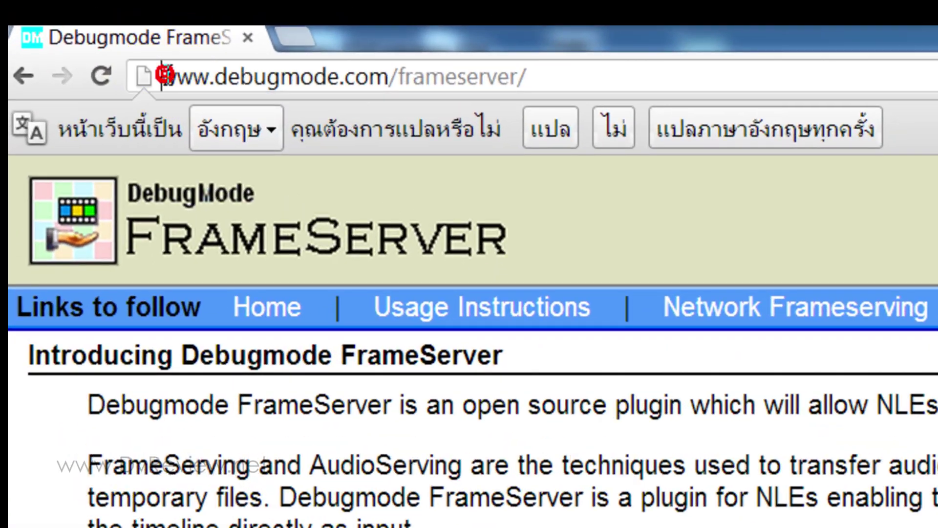
drag(60, 27, 128, 28)
drag(353, 76, 385, 78)
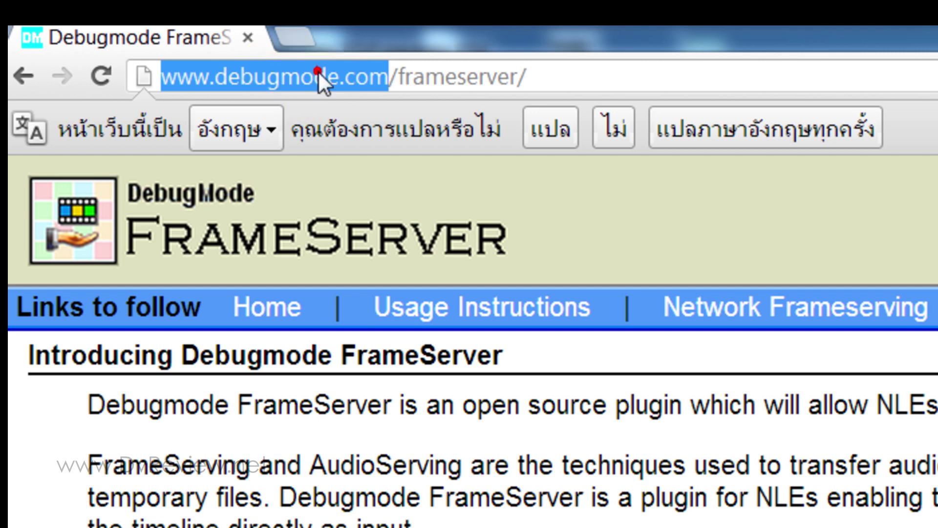
click(272, 74)
key(Return)
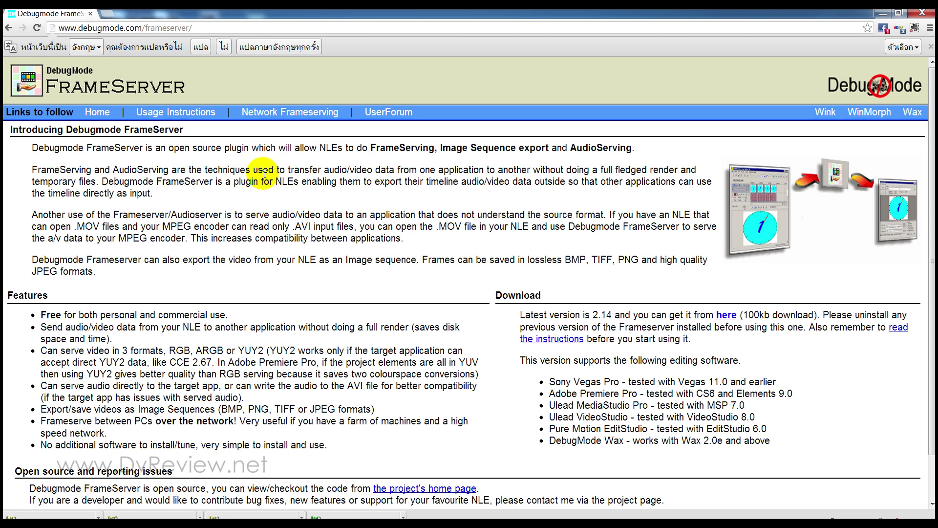
- Highlight the FrameServing and AudioServing explanation and the second Features bullet
mouse_move(149, 170)
mouse_down()
mouse_move(82, 169)
mouse_move(315, 215)
mouse_up()
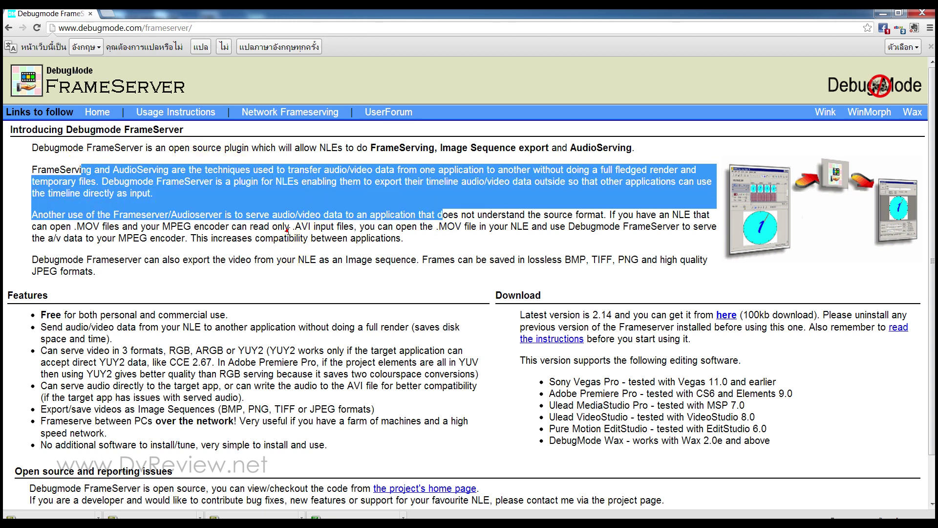
click(288, 230)
triple_click(94, 331)
click(261, 386)
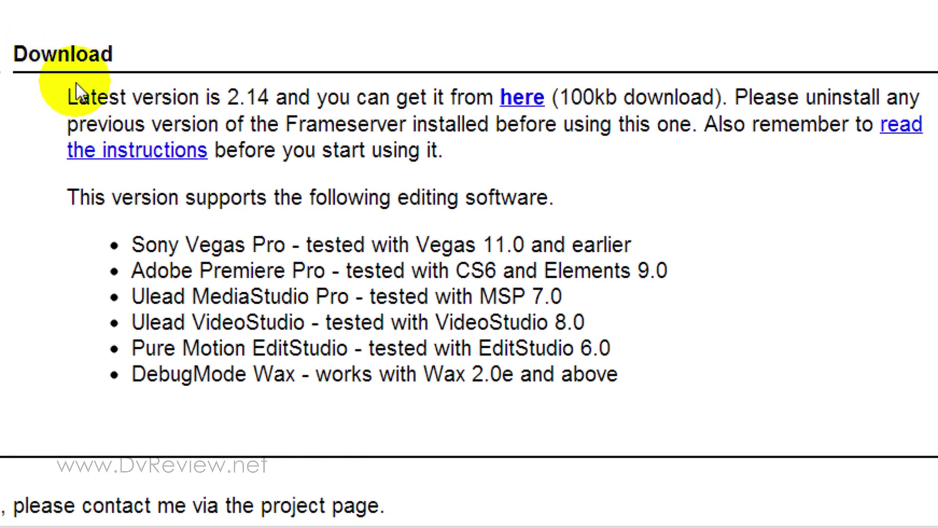
drag(132, 245, 503, 293)
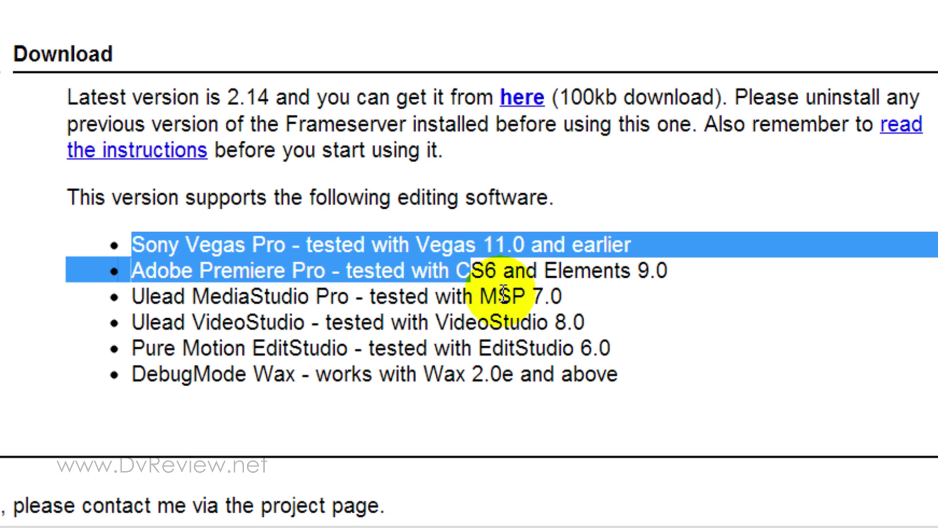
click(511, 315)
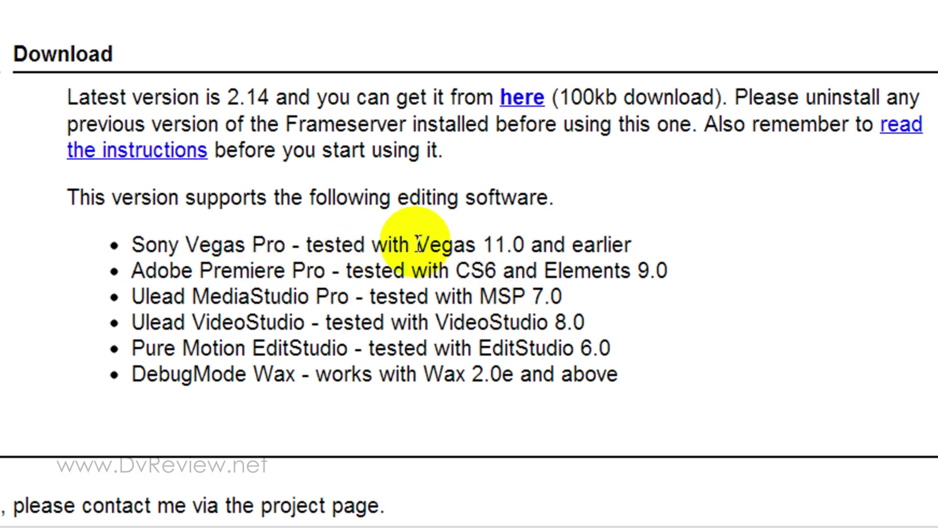
drag(416, 244, 525, 244)
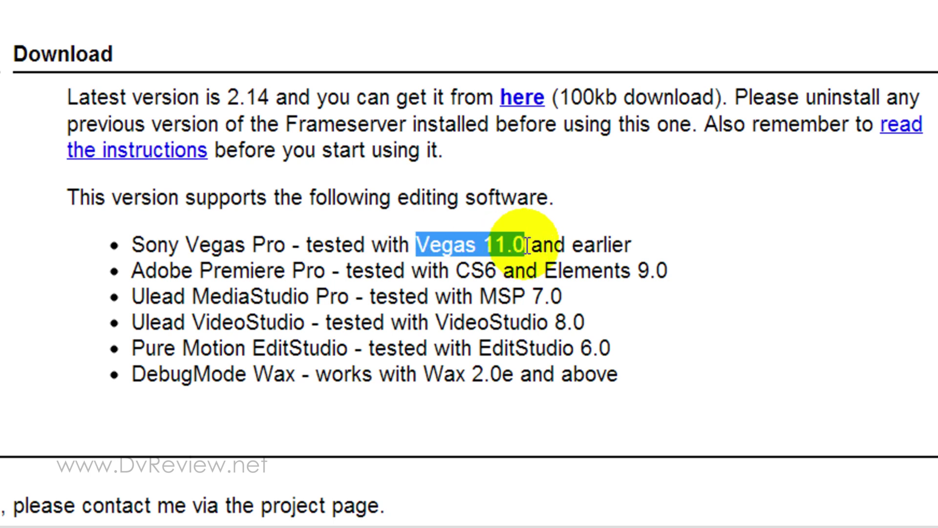
click(345, 237)
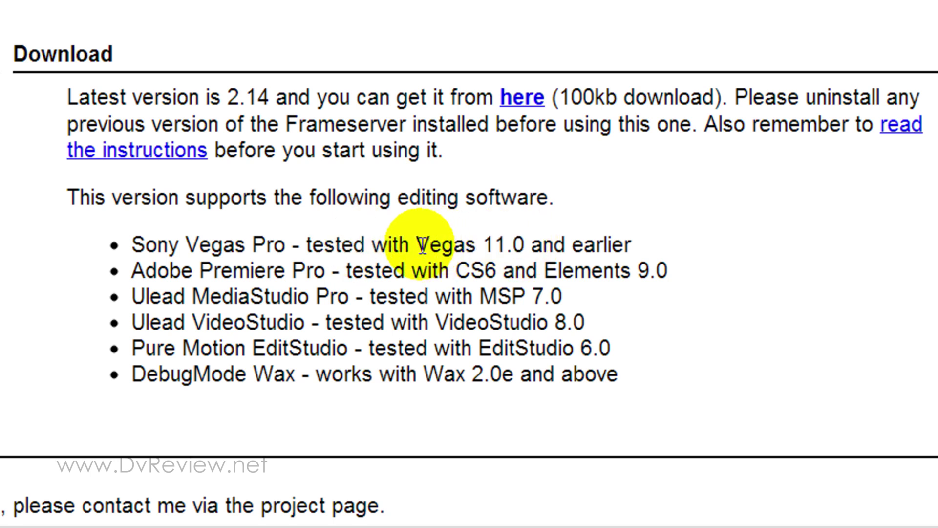
drag(419, 245, 534, 248)
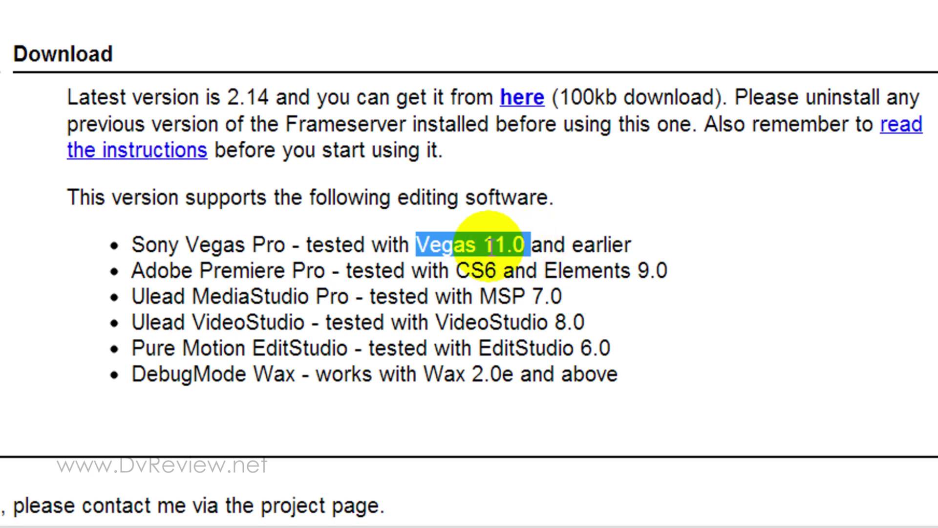
right_click(299, 244)
click(330, 242)
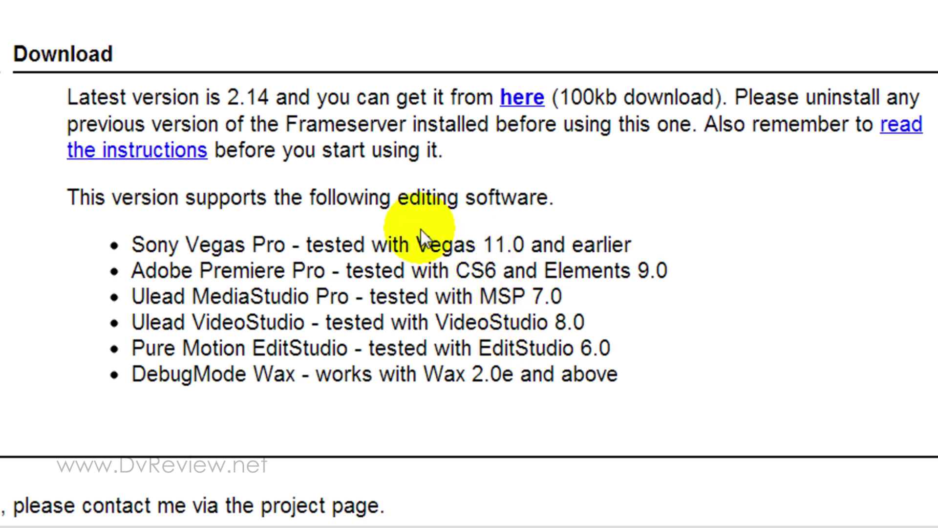
drag(442, 243, 496, 270)
click(452, 242)
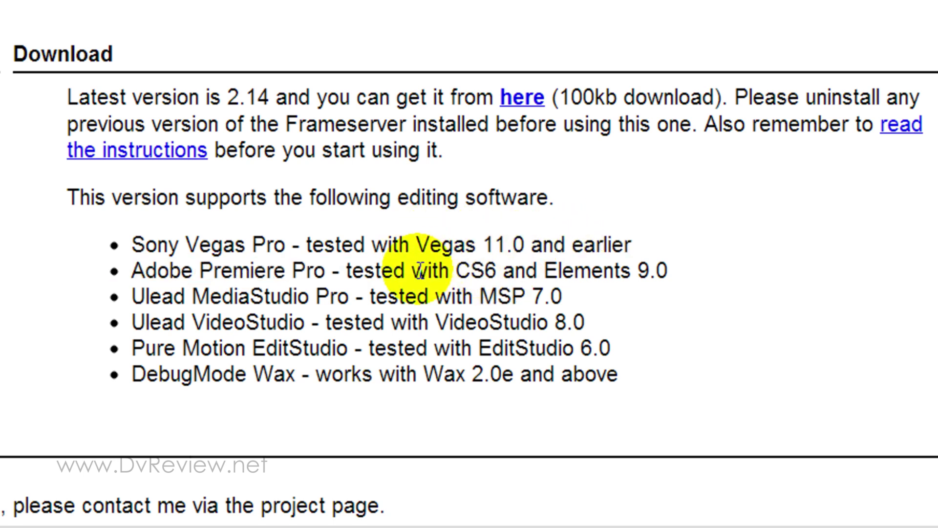
click(420, 244)
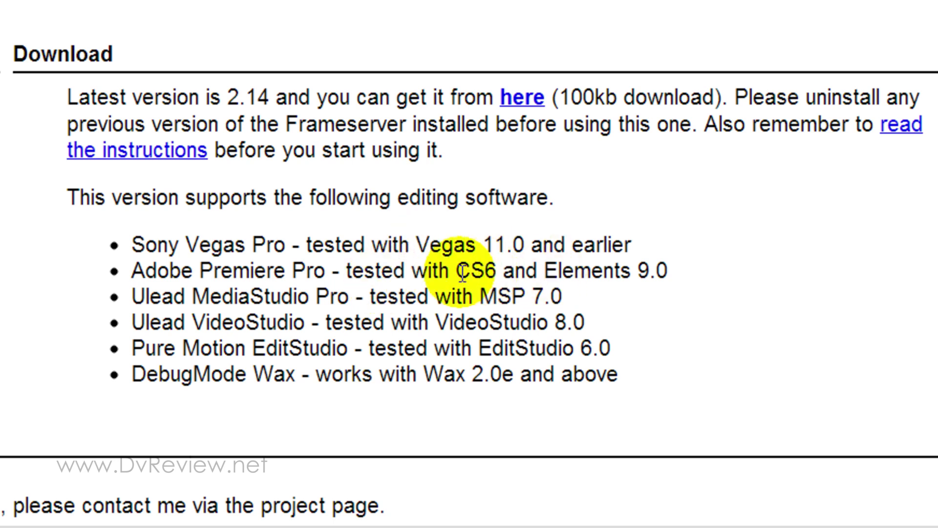
drag(457, 269, 473, 273)
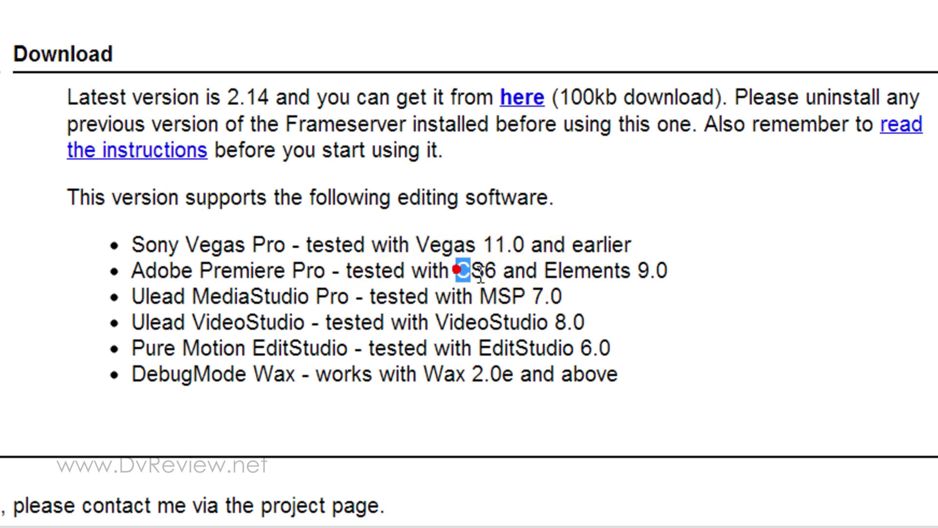
click(501, 292)
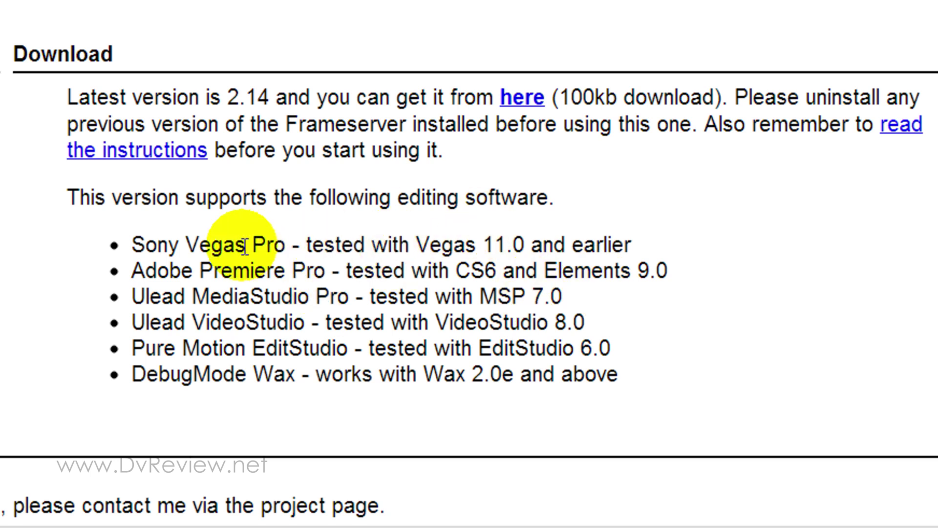
click(488, 245)
click(522, 241)
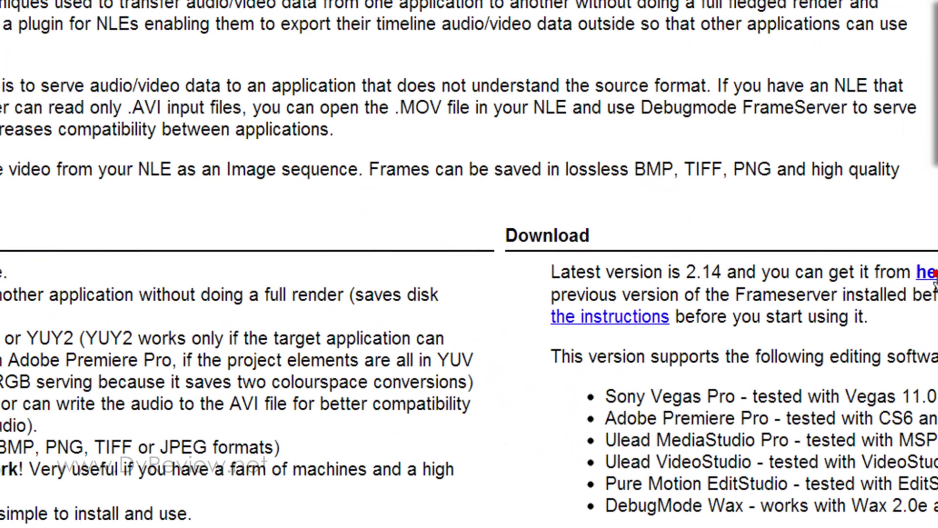
click(529, 105)
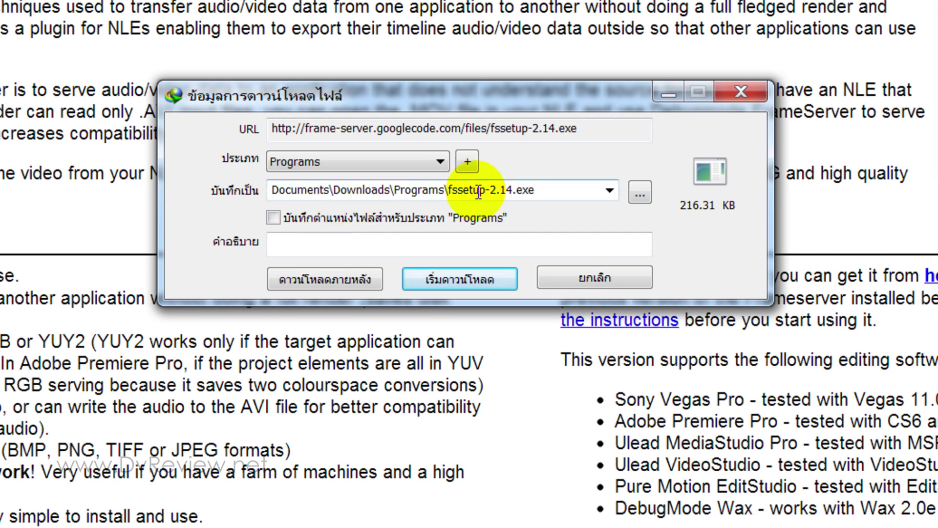
- Inspect the save location path, then cancel the fssetup-2.14.exe download in IDM
double_click(447, 191)
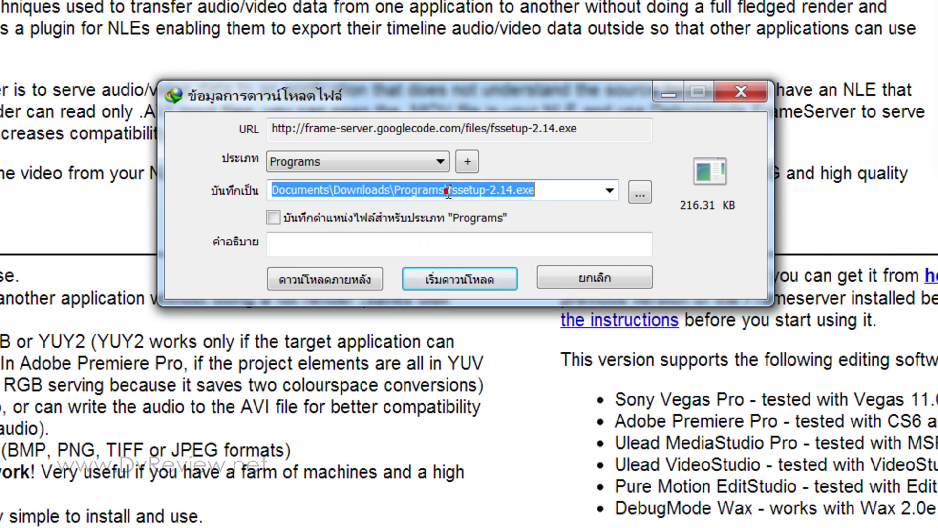
click(522, 196)
click(543, 191)
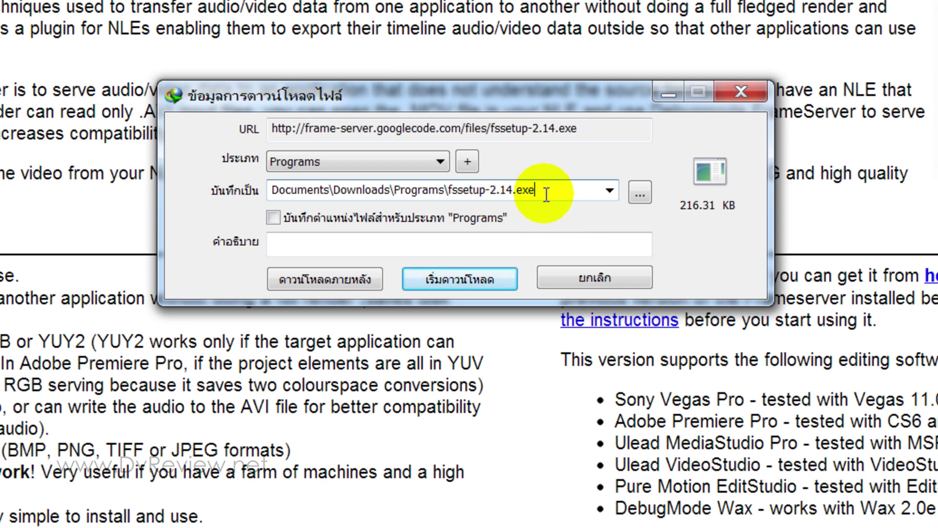
click(467, 189)
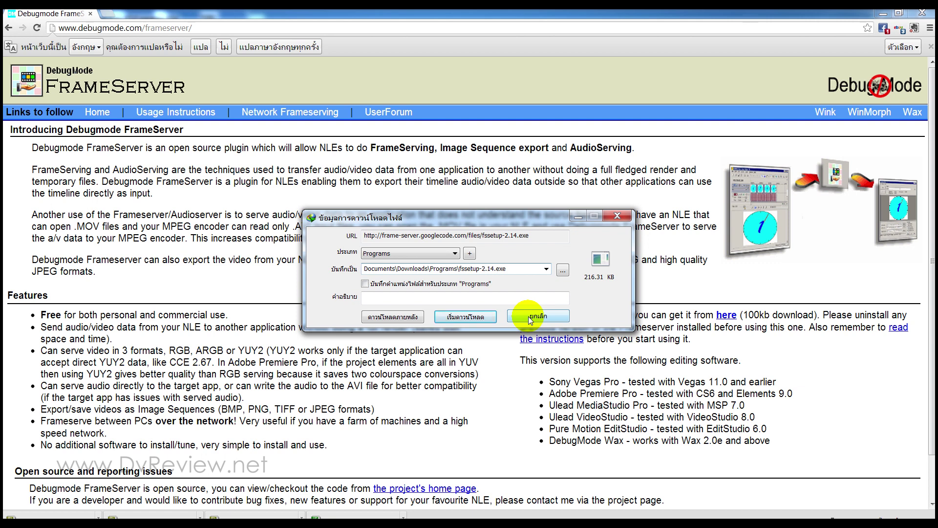
click(531, 318)
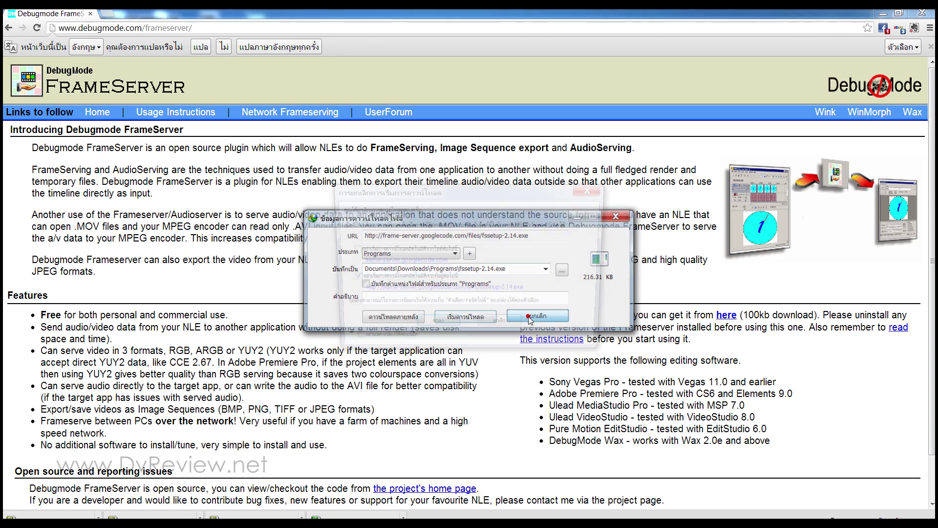
click(532, 328)
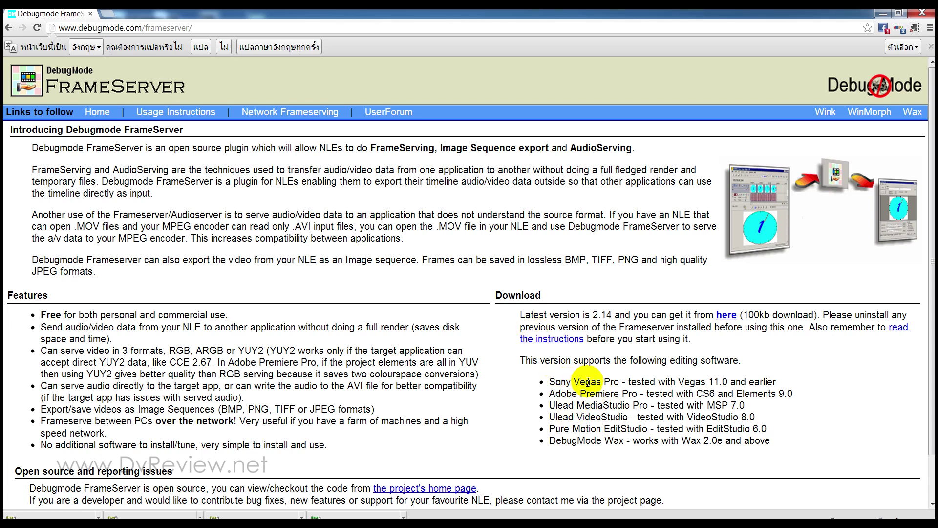
- Highlight the Adobe Premiere Pro and Sony Vegas Pro lines in the supported-software list
drag(580, 394, 712, 394)
click(681, 393)
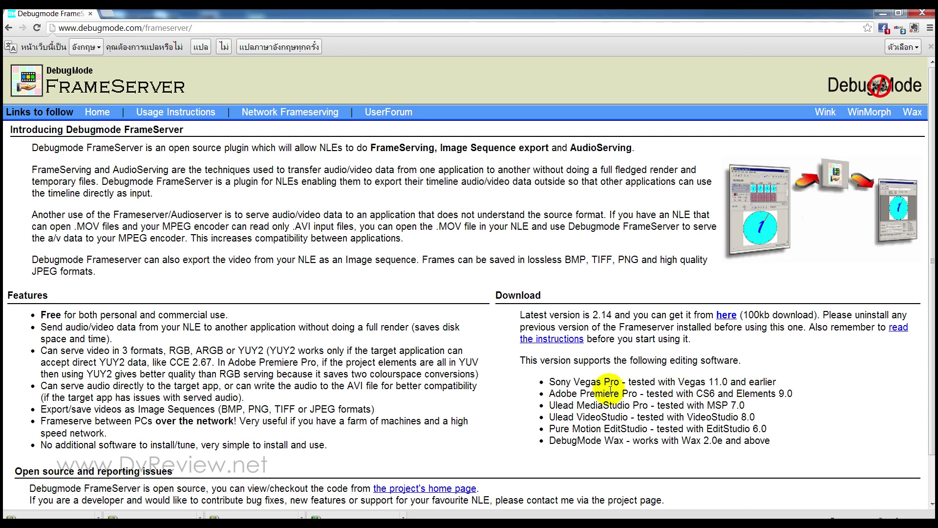
drag(575, 381, 633, 381)
click(684, 382)
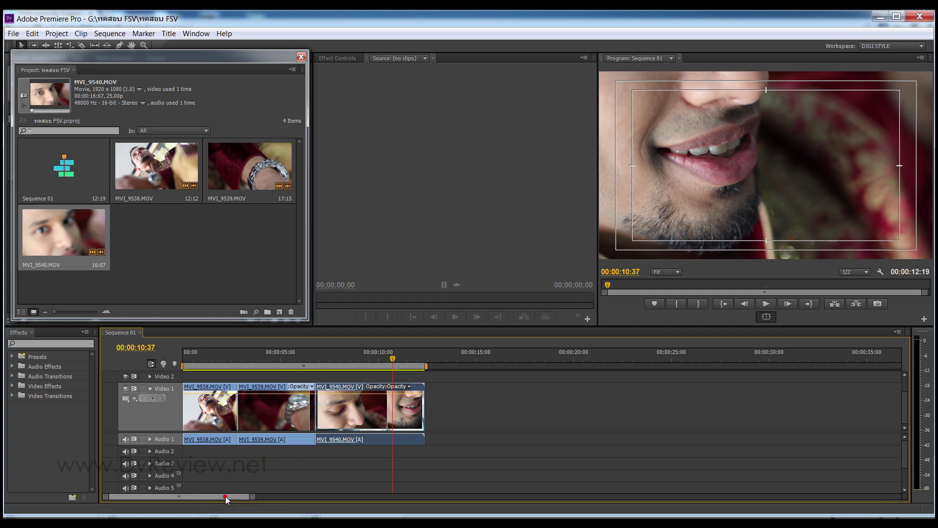
- Zoom the timeline and snap the work area end to the last clip at 00:00:12:19
key(=)
key(=)
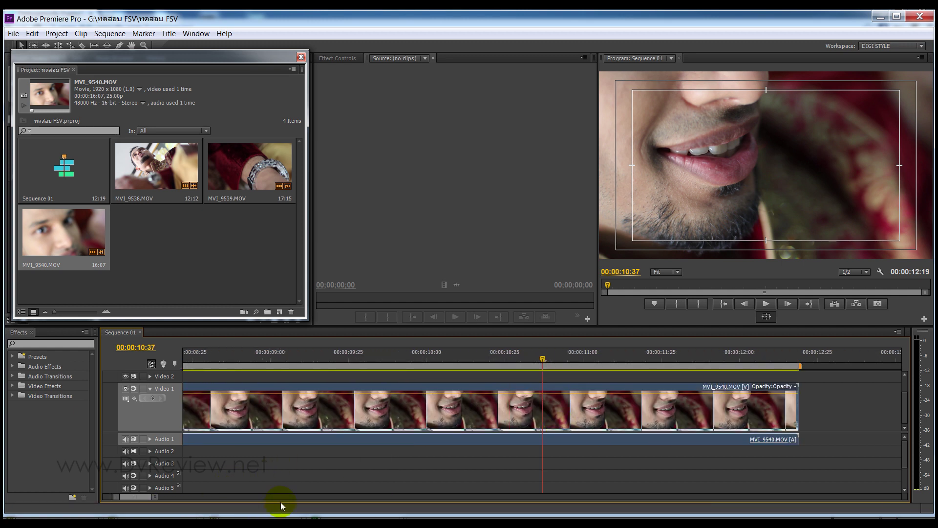
key(minus)
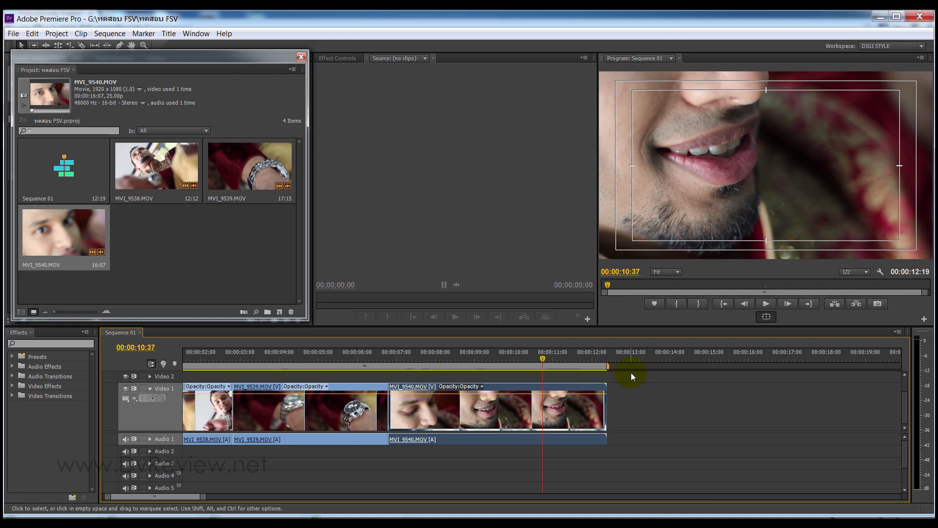
mouse_move(607, 367)
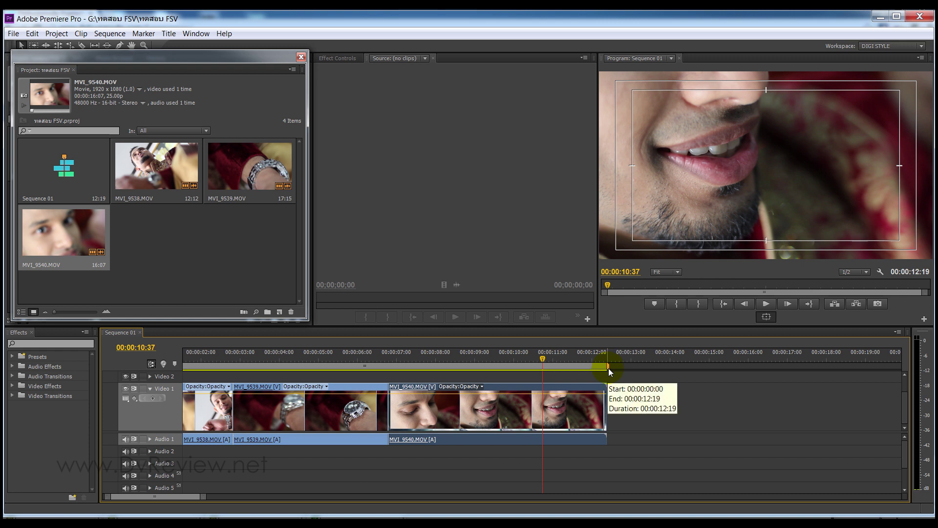
drag(608, 368, 611, 372)
mouse_move(603, 368)
mouse_move(608, 368)
mouse_down()
mouse_move(401, 370)
mouse_move(610, 372)
mouse_up()
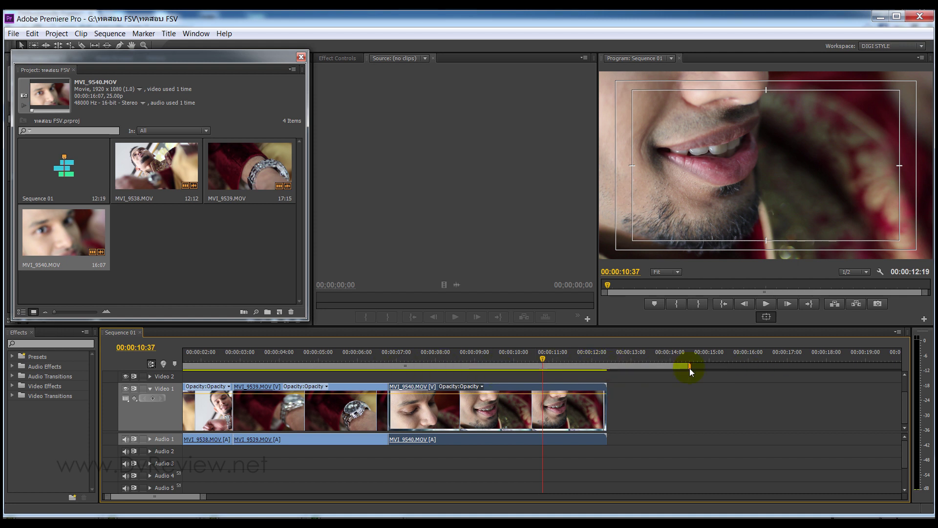
mouse_move(610, 372)
mouse_down()
mouse_move(330, 367)
mouse_move(609, 373)
mouse_up()
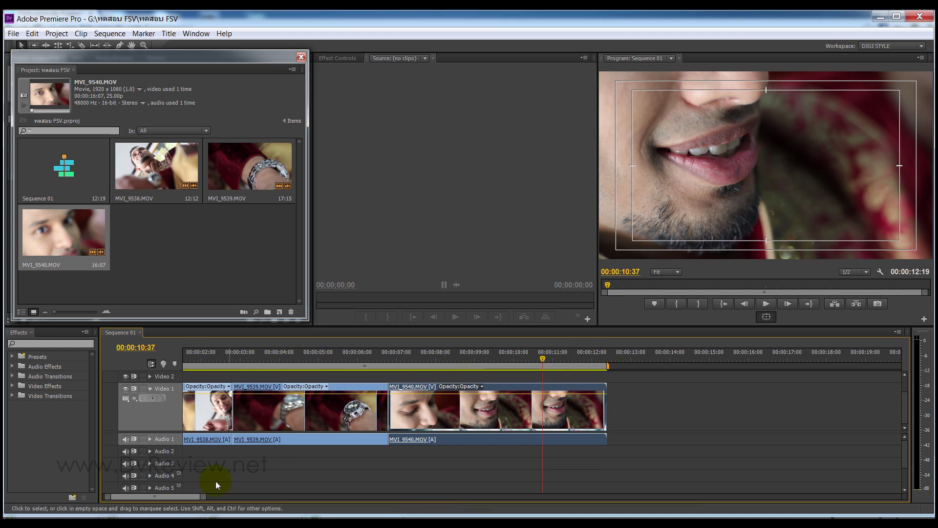
drag(168, 497, 147, 497)
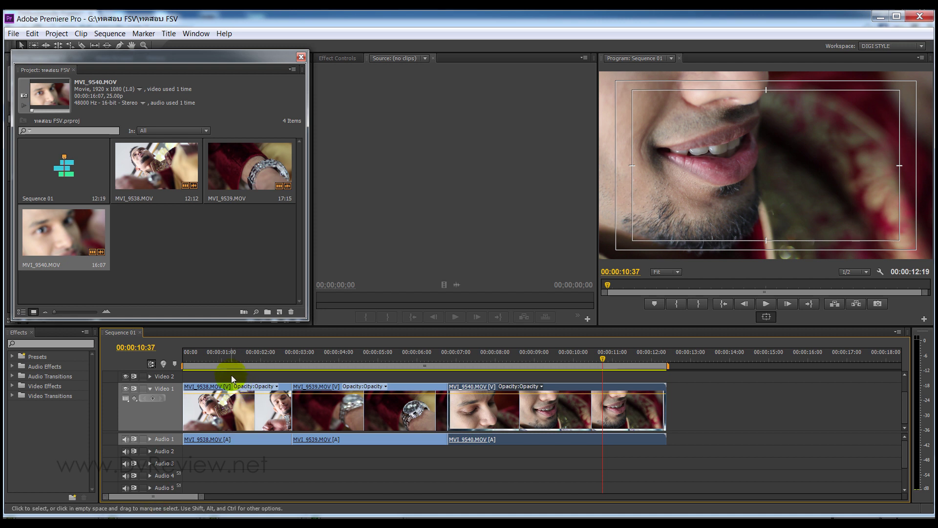
- Jump to the sequence end and zoom in on the end of MVI_9540
key(minus)
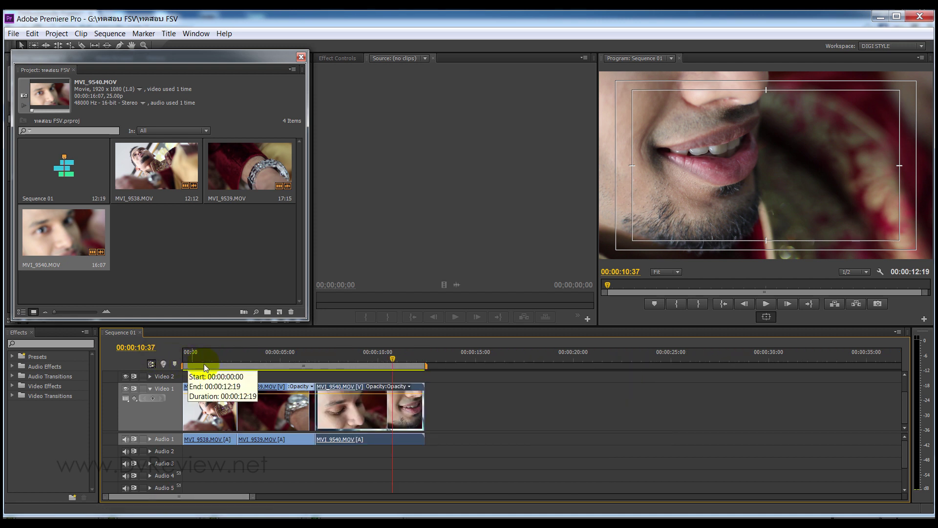
key(End)
key(equal)
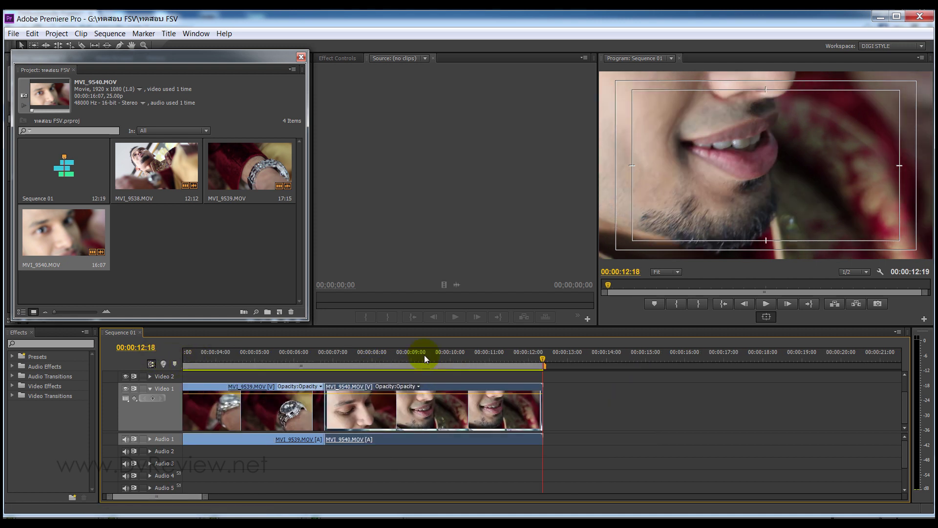
key(equal)
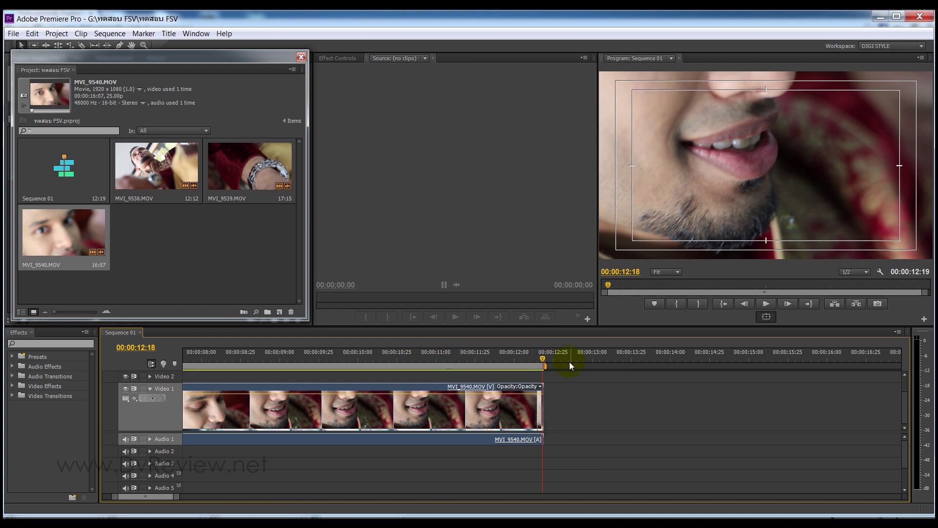
- Zoom back out and scrub the playhead to 00:00:06:01 on the watch close-up
key(minus)
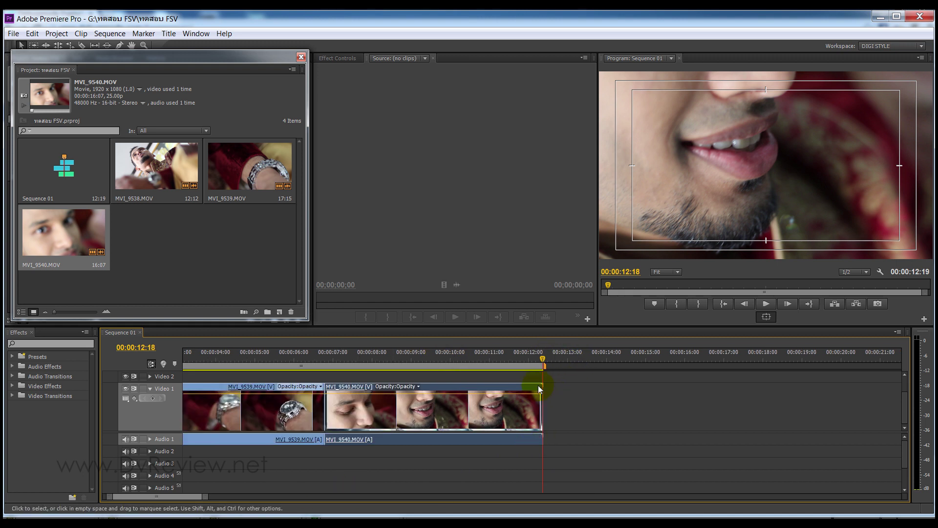
key(minus)
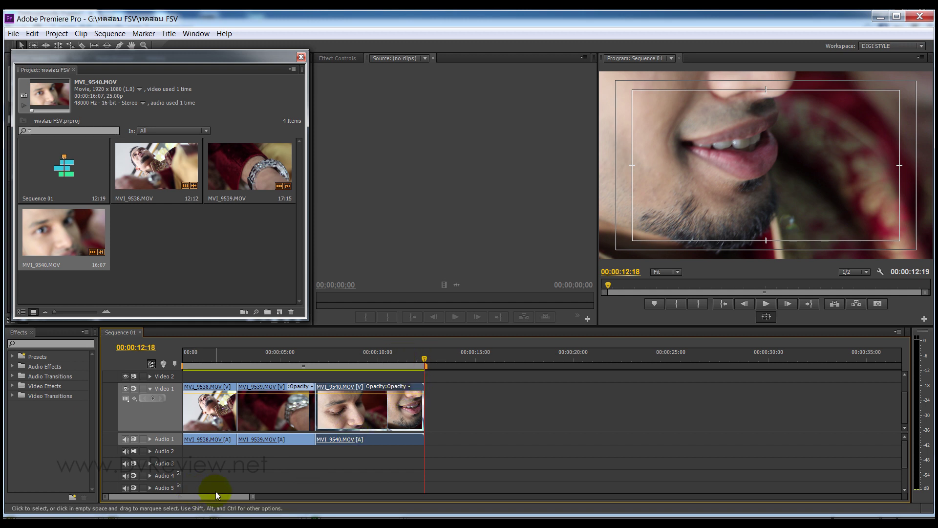
click(260, 358)
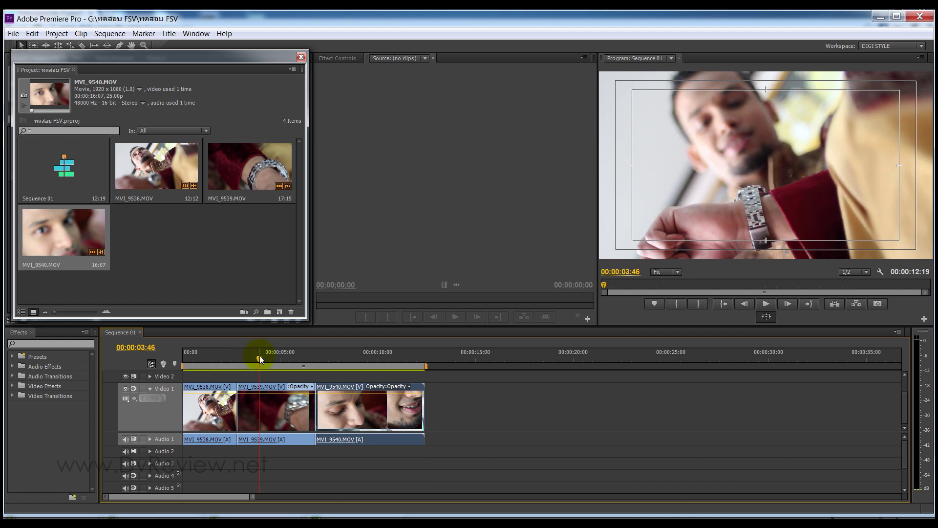
drag(259, 358, 300, 359)
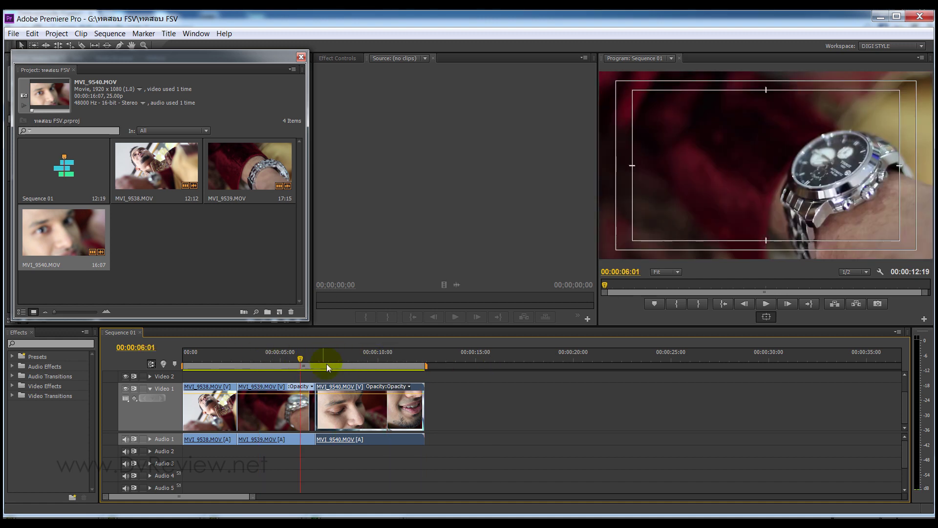
- Open File > Export > Media to bring up Export Settings for Sequence 01
click(15, 34)
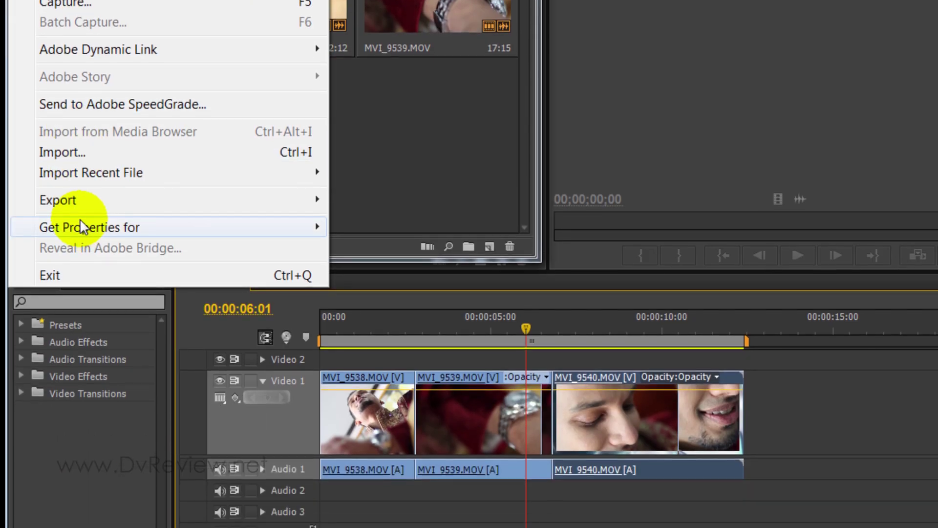
mouse_move(92, 203)
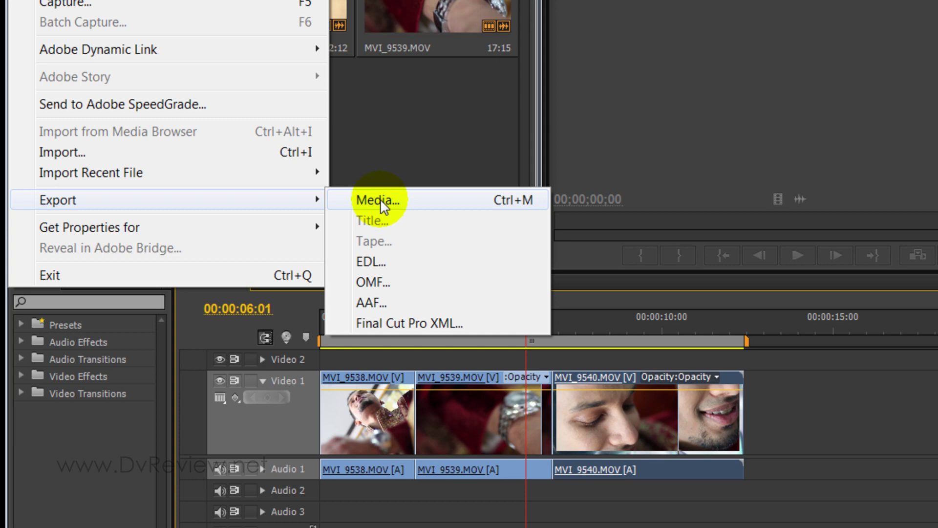
click(381, 201)
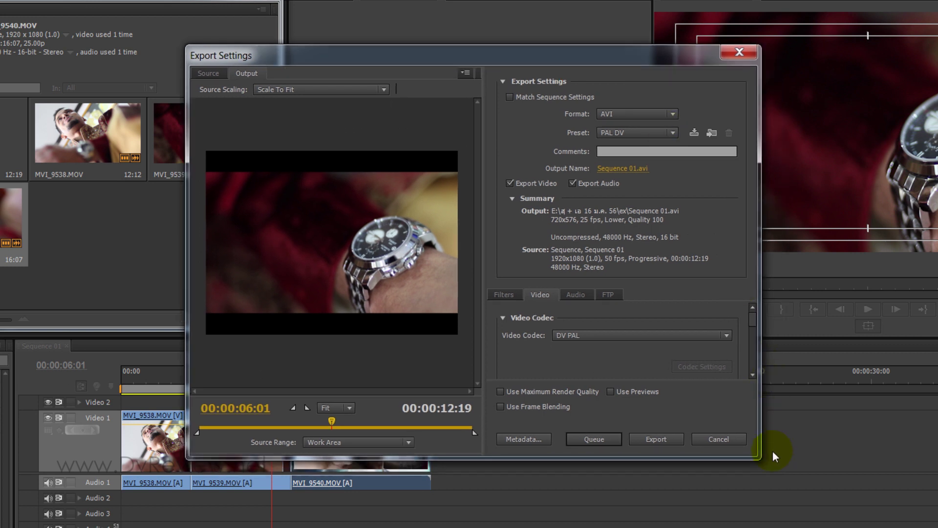
- Enlarge the Export Settings window and keep the source range ending at 00:00:12:19
drag(759, 459, 858, 508)
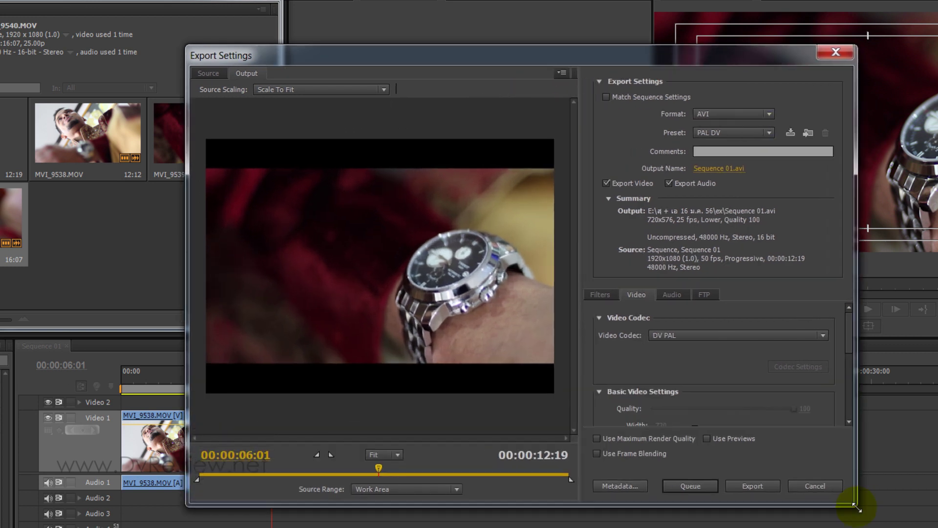
drag(640, 61, 602, 49)
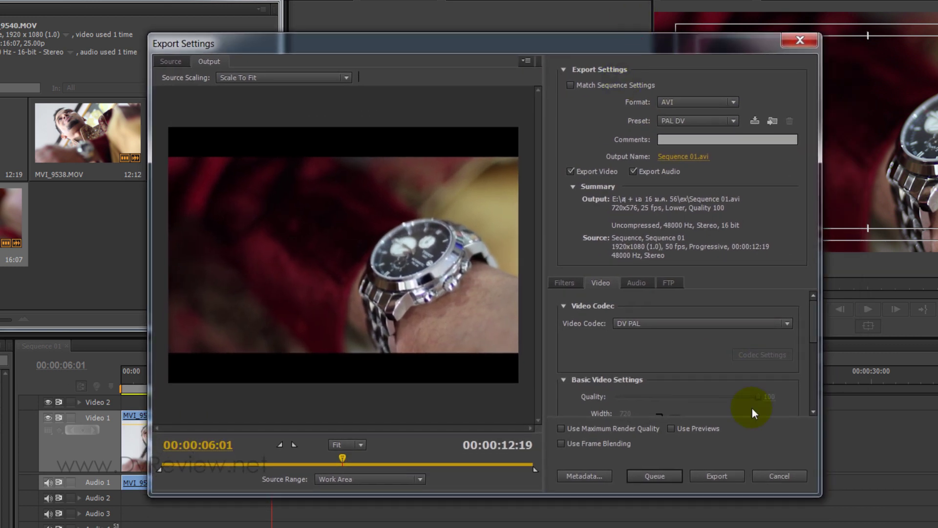
drag(822, 503, 874, 525)
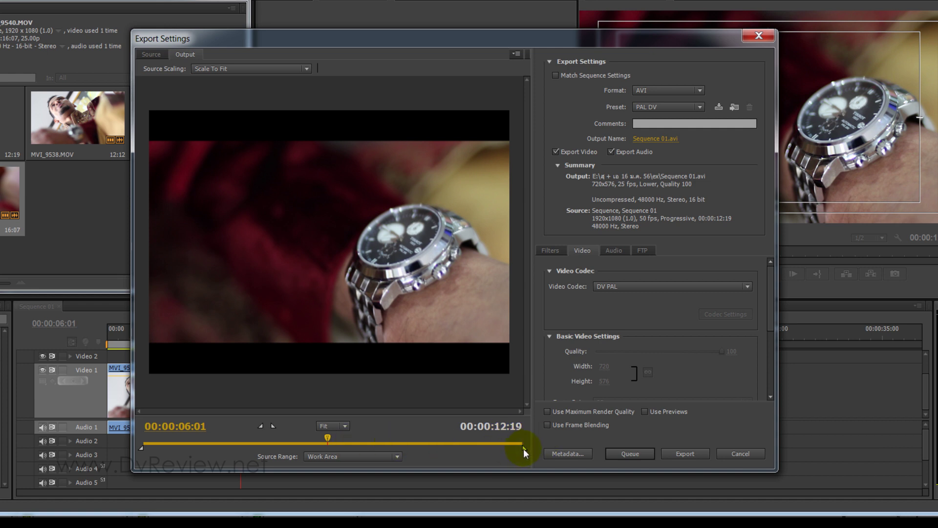
mouse_move(523, 449)
mouse_down()
mouse_move(408, 447)
mouse_move(463, 447)
mouse_move(416, 449)
mouse_move(455, 450)
mouse_up()
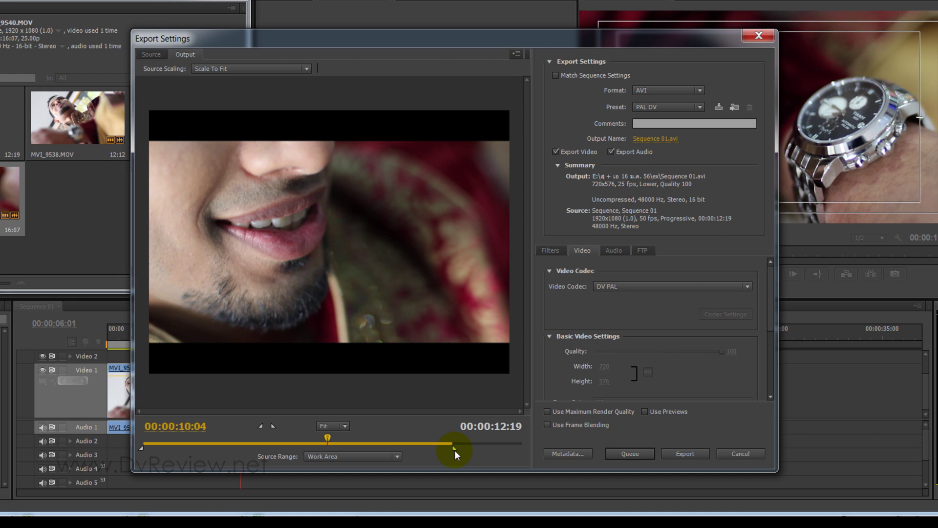
drag(453, 447, 533, 451)
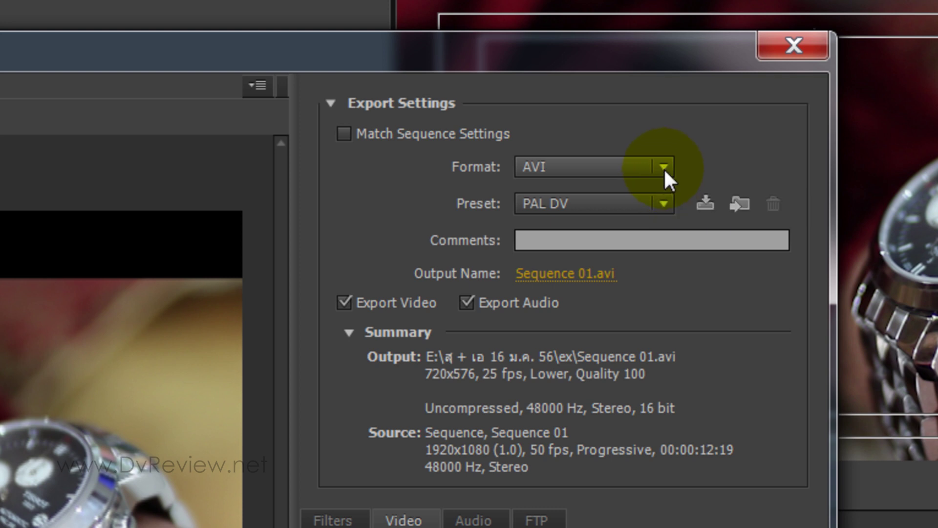
- Choose DebugMode FrameServer as the export format, keeping the Custom preset
click(663, 168)
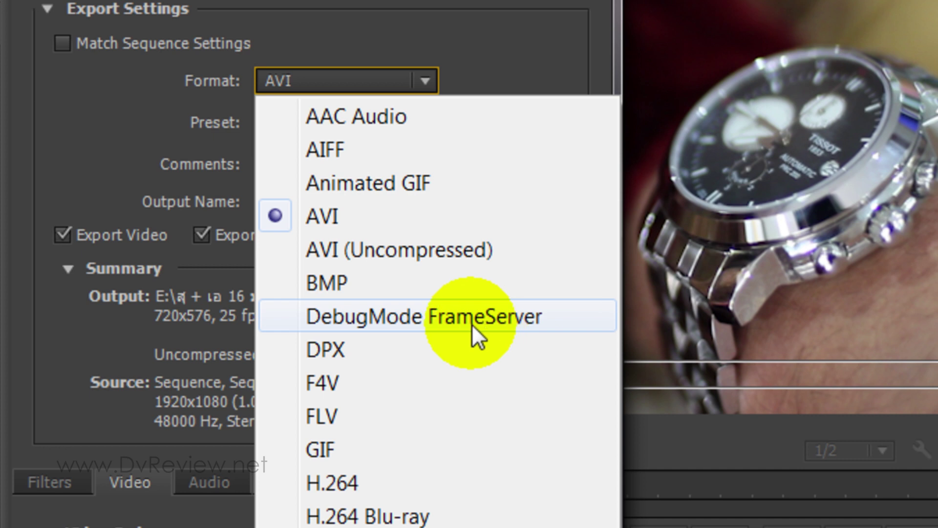
click(429, 318)
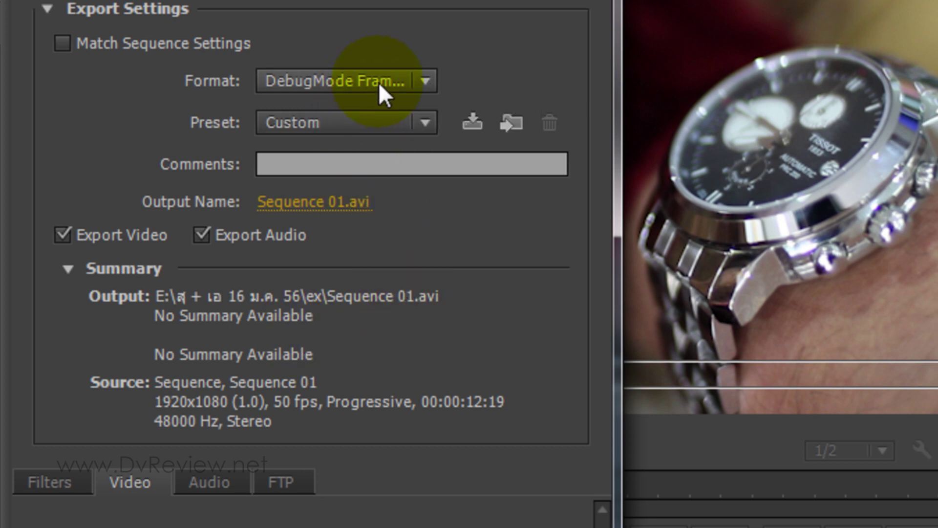
click(374, 125)
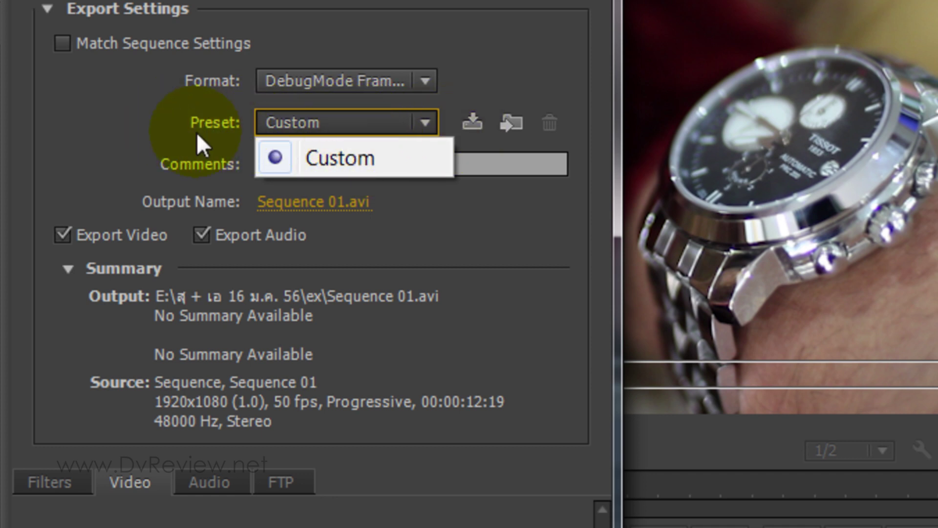
click(174, 116)
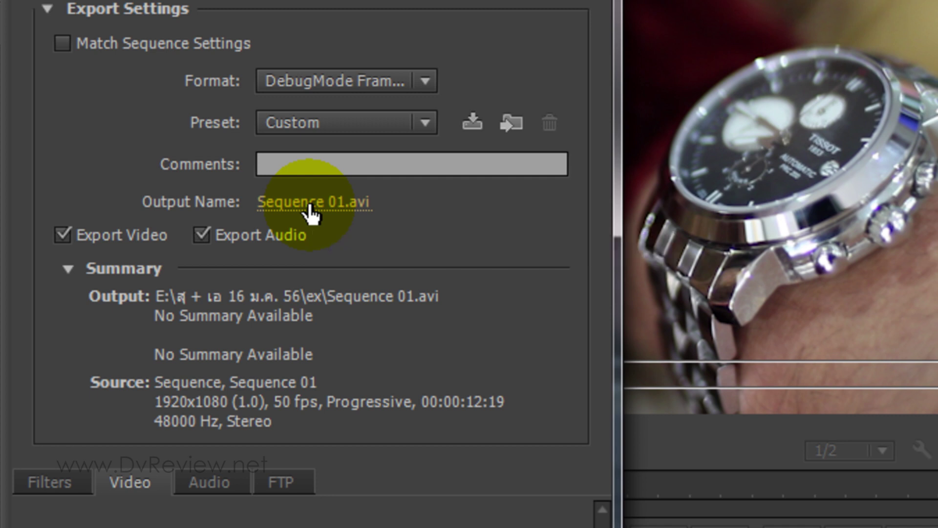
- Save the frameserver output as 'test' in G:\ทดสอบ FSV\ex on the 200GB drive
click(310, 204)
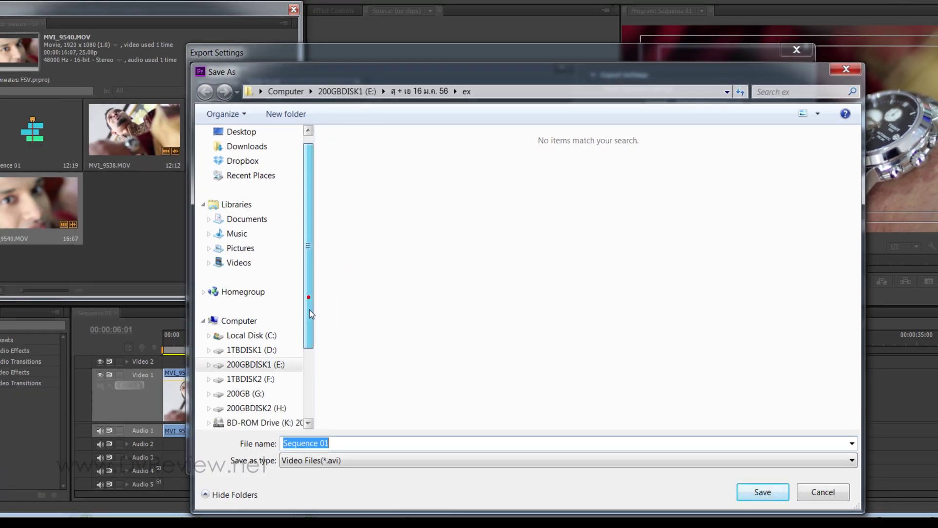
drag(310, 296, 309, 328)
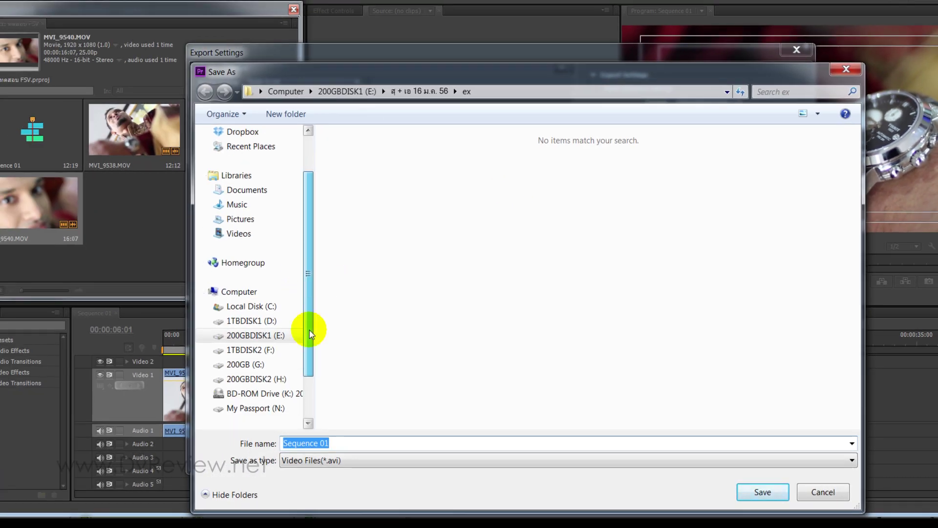
click(247, 366)
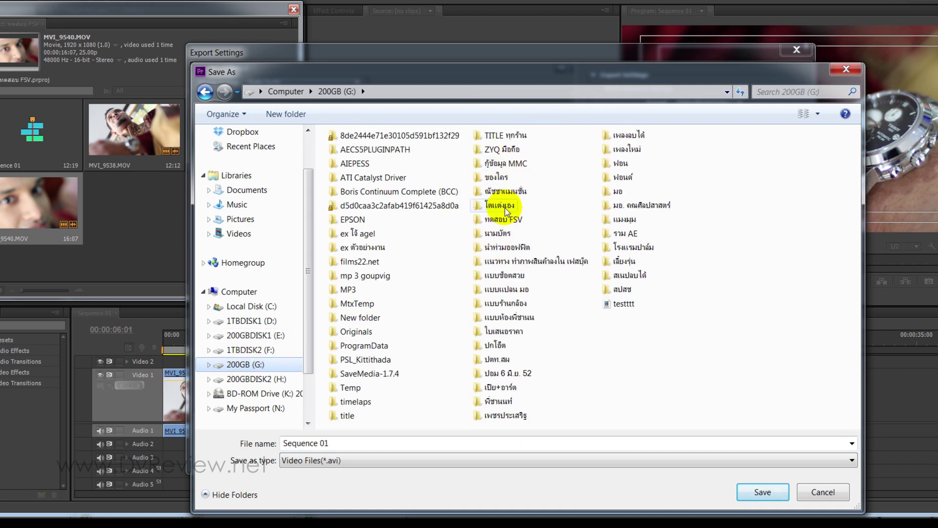
double_click(506, 219)
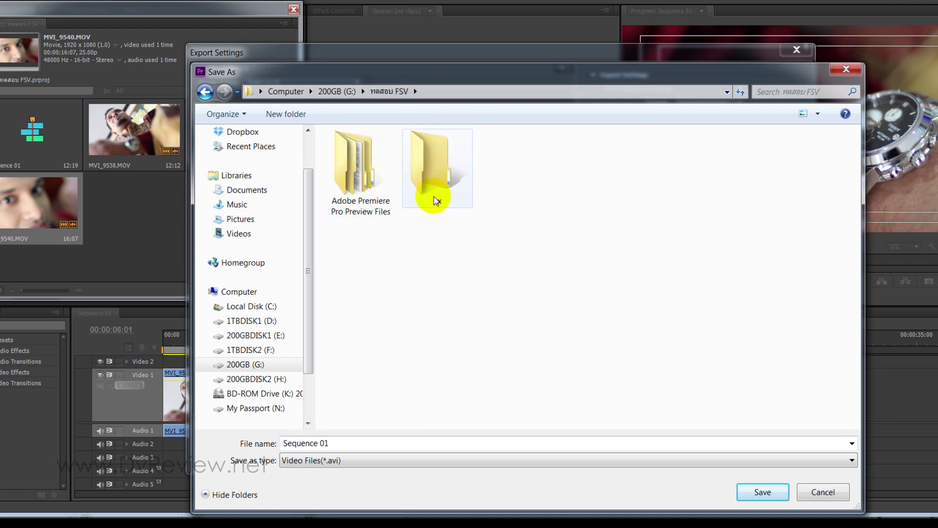
double_click(440, 176)
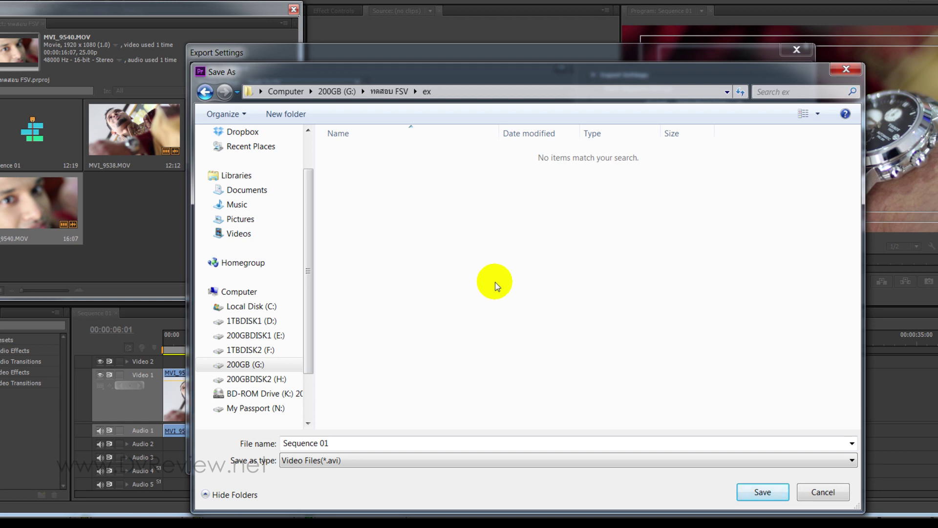
triple_click(351, 443)
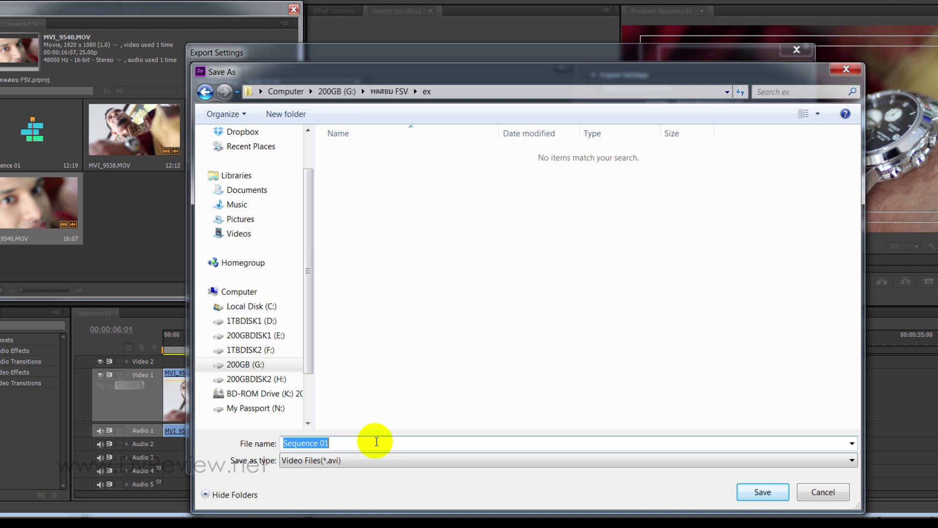
text(test)
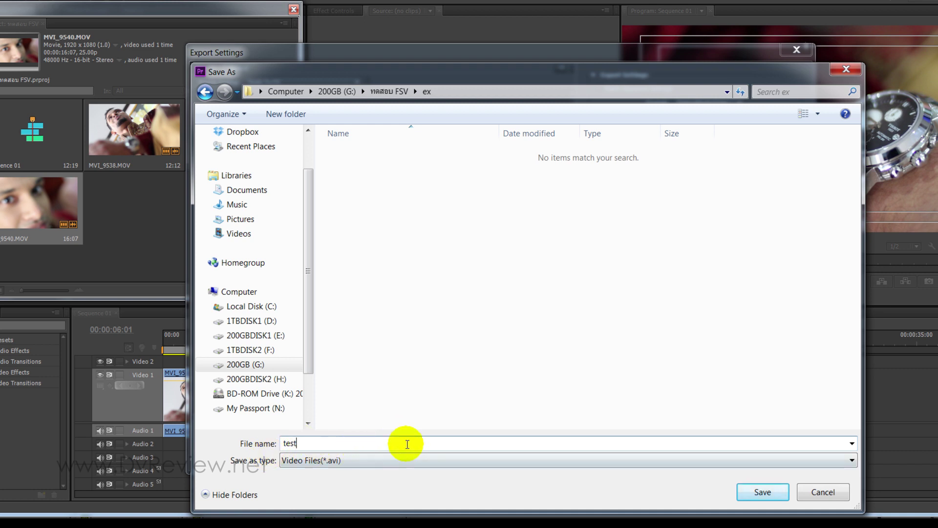
click(757, 496)
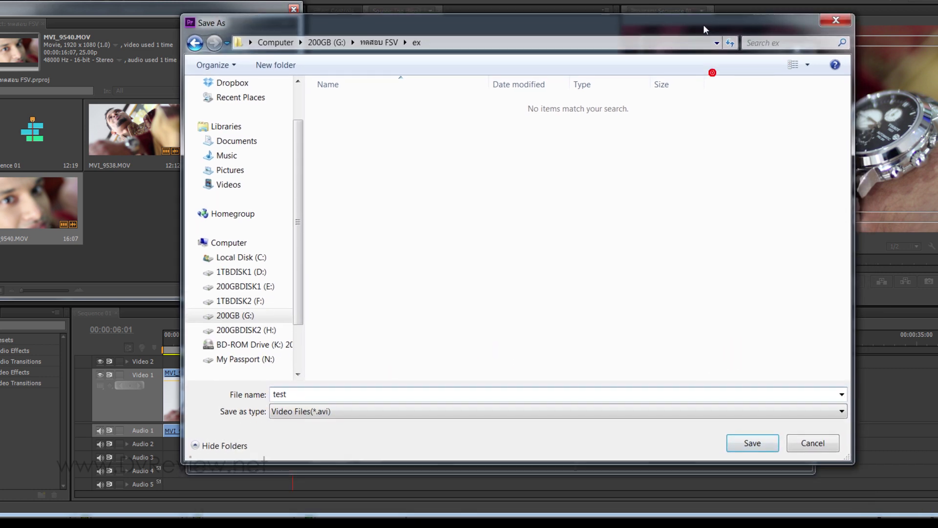
- Confirm test.avi, keep video and audio export on, review the Audio and Filters tabs, and export
click(751, 439)
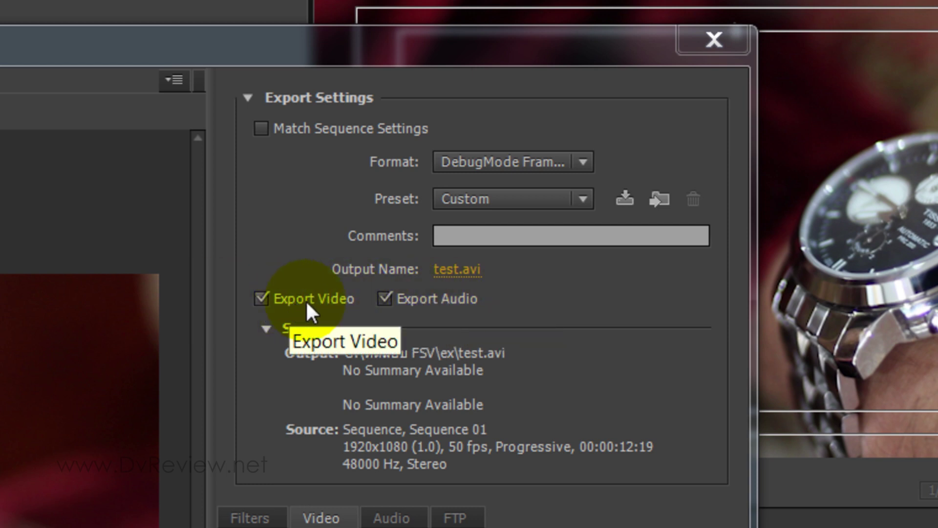
click(386, 297)
click(385, 298)
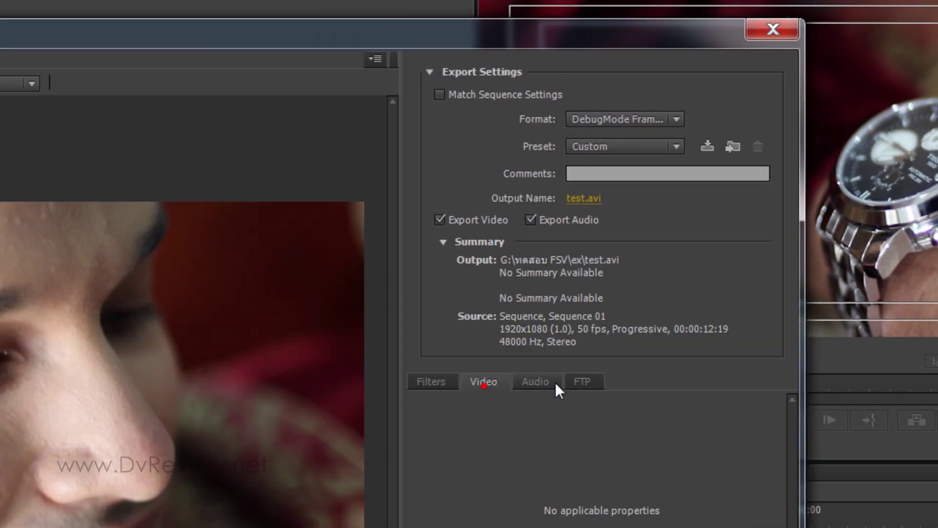
click(681, 245)
click(612, 245)
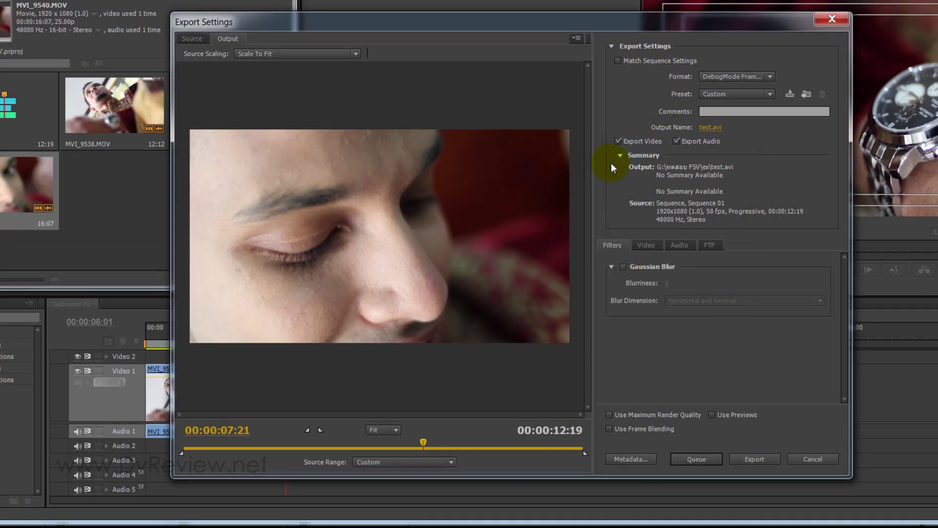
drag(637, 22, 614, 4)
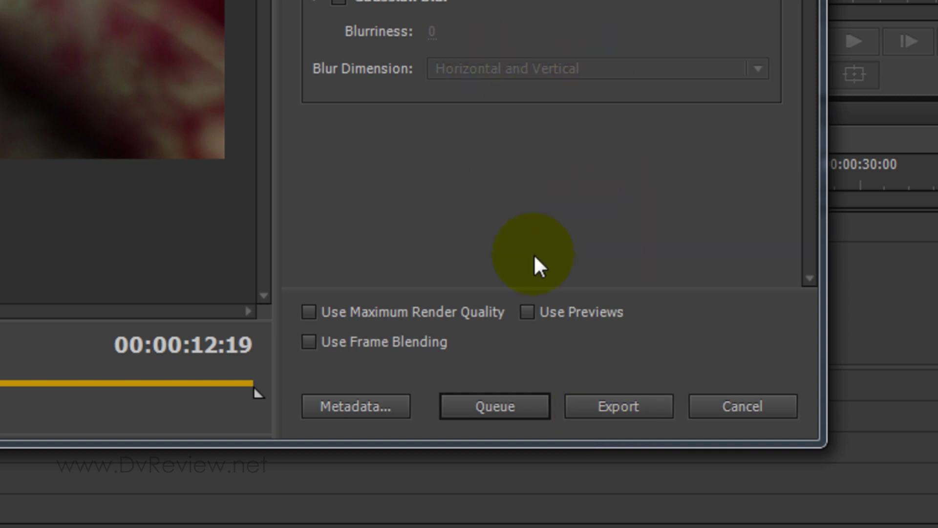
click(618, 409)
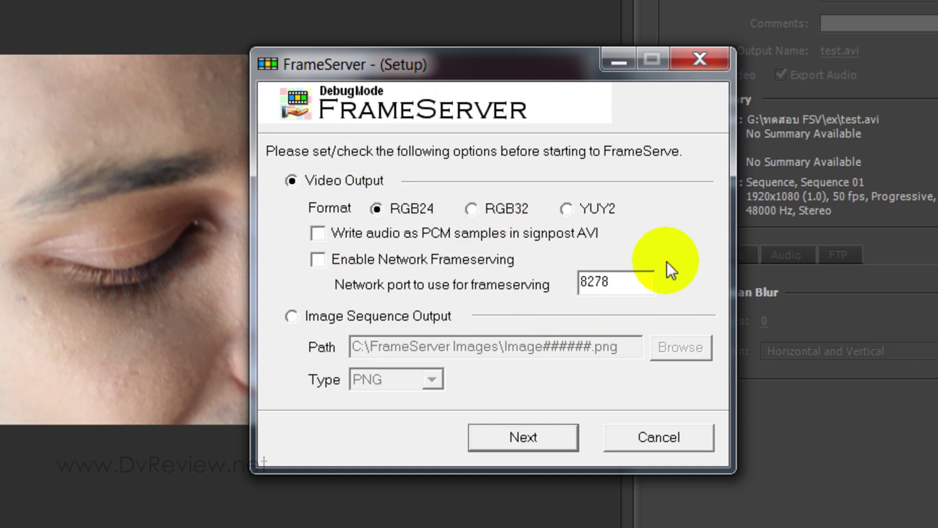
- Start frameserving with RGB24 video output and network frameserving left off
click(523, 439)
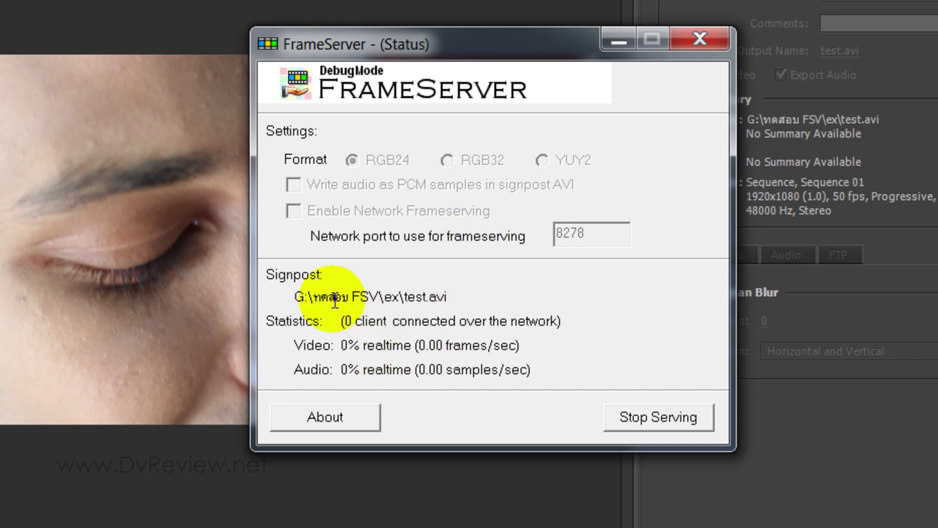
- Select the signpost folder path and the test.avi file name in the FrameServer Status window
drag(319, 295, 399, 297)
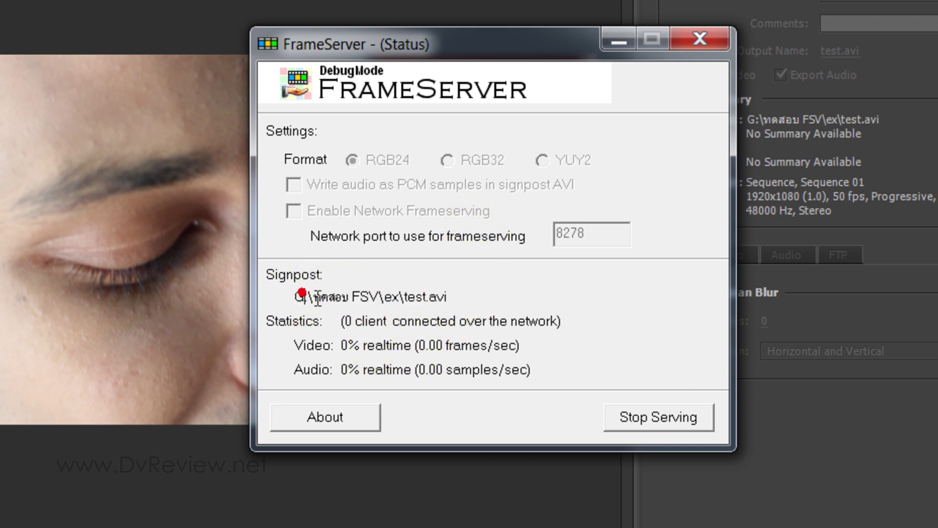
click(425, 297)
drag(401, 296, 476, 298)
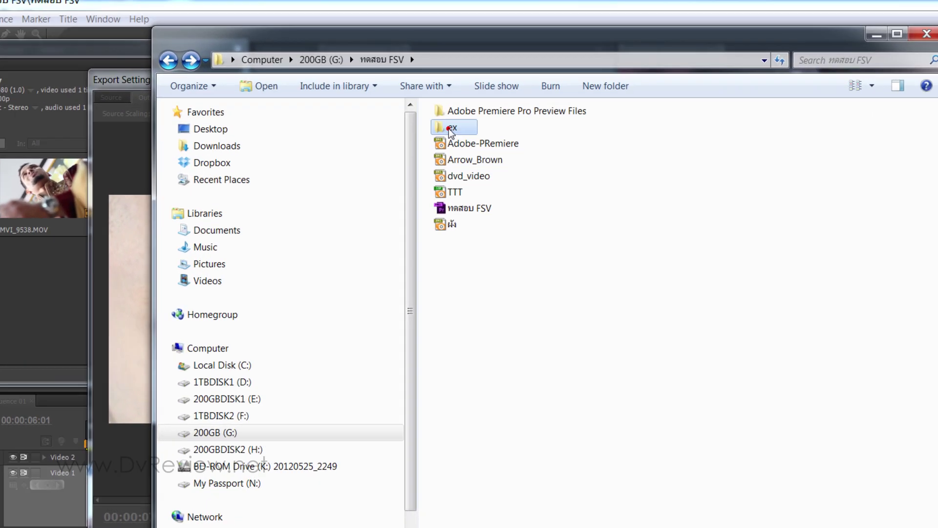
- Open the ex folder, select the test.avi signpost, and return to the FrameServer Status window
double_click(481, 106)
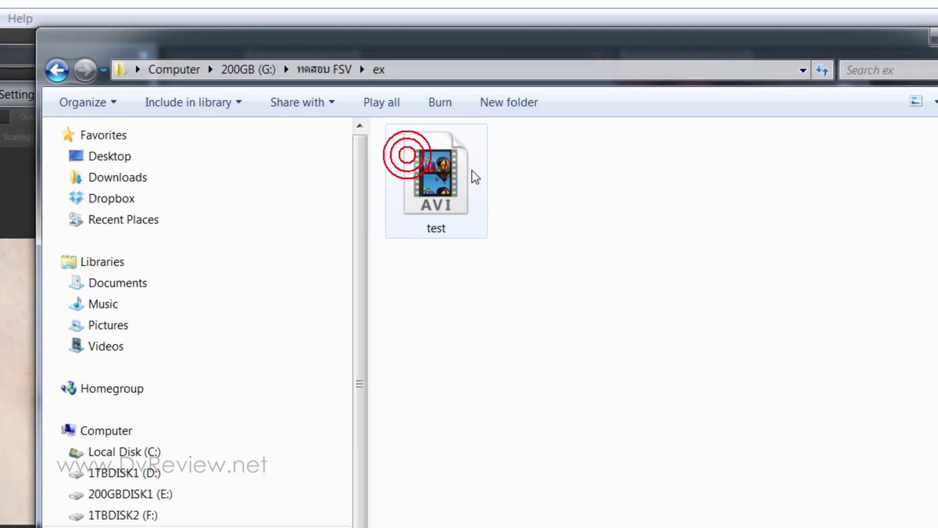
click(441, 211)
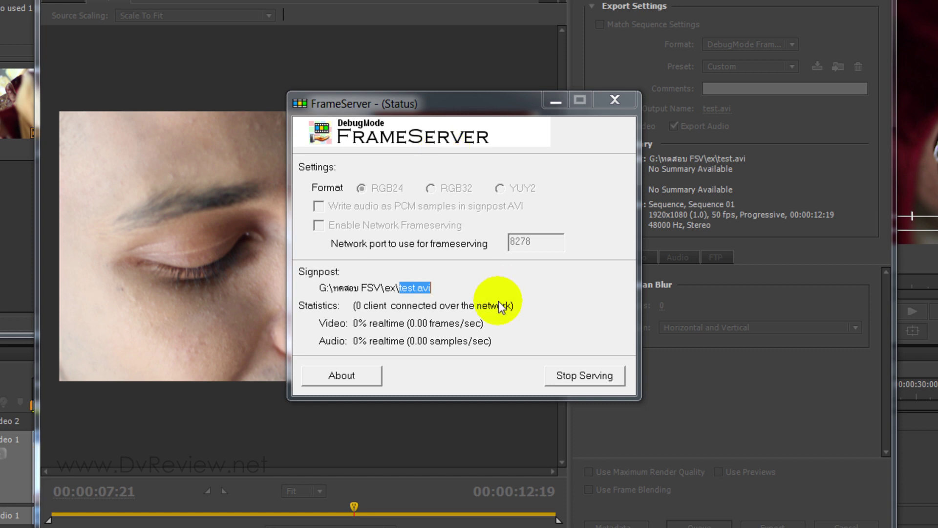
click(532, 301)
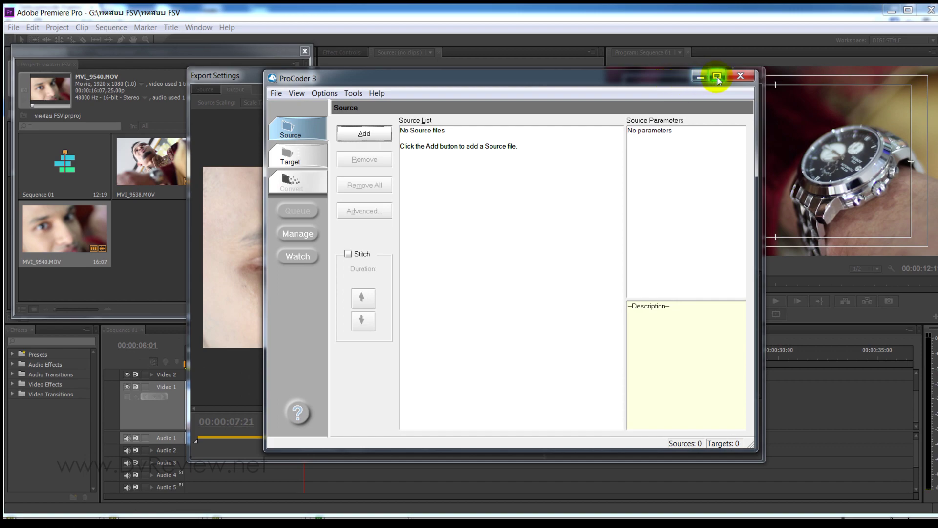
- Maximize ProCoder 3 to full screen with its Source List still empty
click(717, 76)
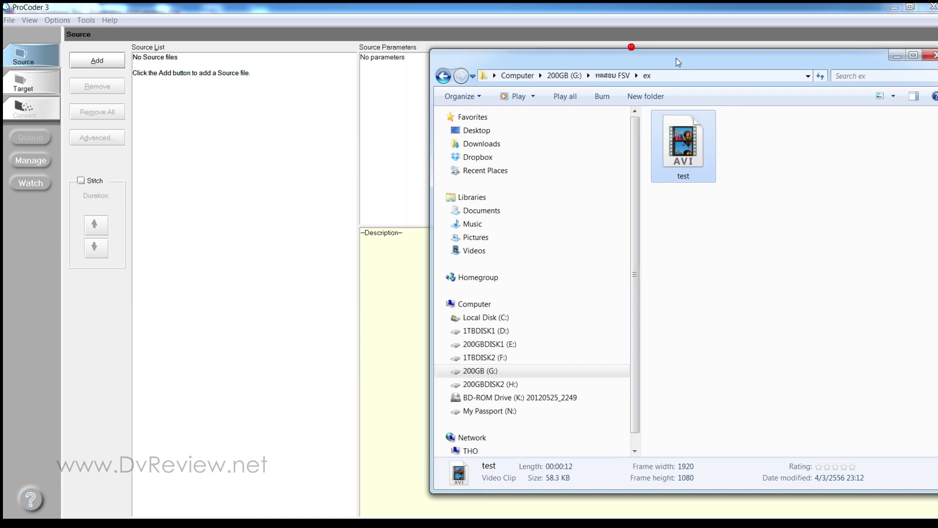
- Bring test.avi from the ex folder into ProCoder 3's Source List as the source
drag(638, 49, 683, 54)
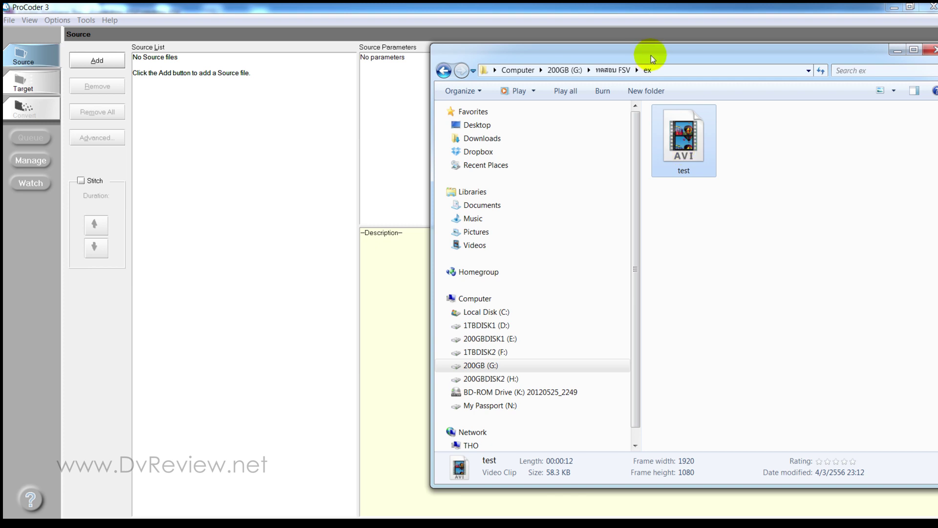
double_click(678, 143)
click(266, 140)
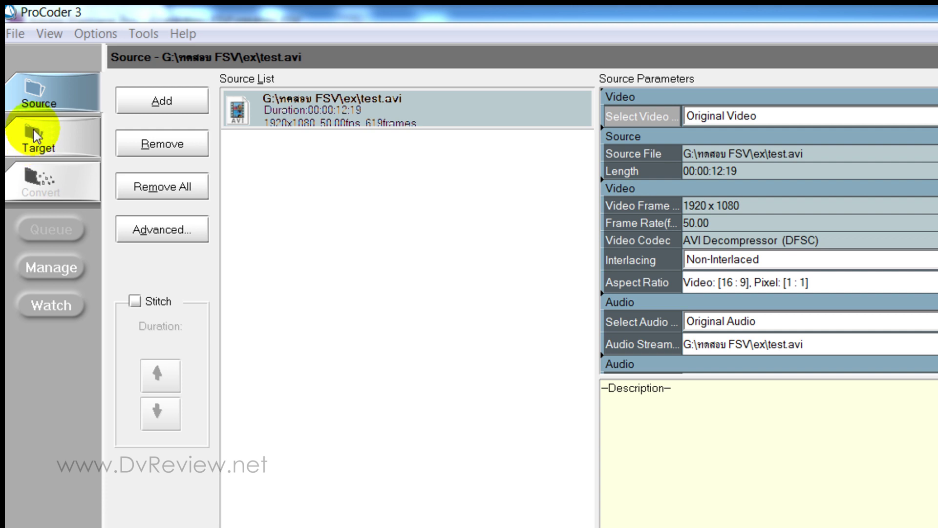
click(32, 131)
- Add the MPEG2 - DVD - PAL (VOB) preset as the output target
click(160, 102)
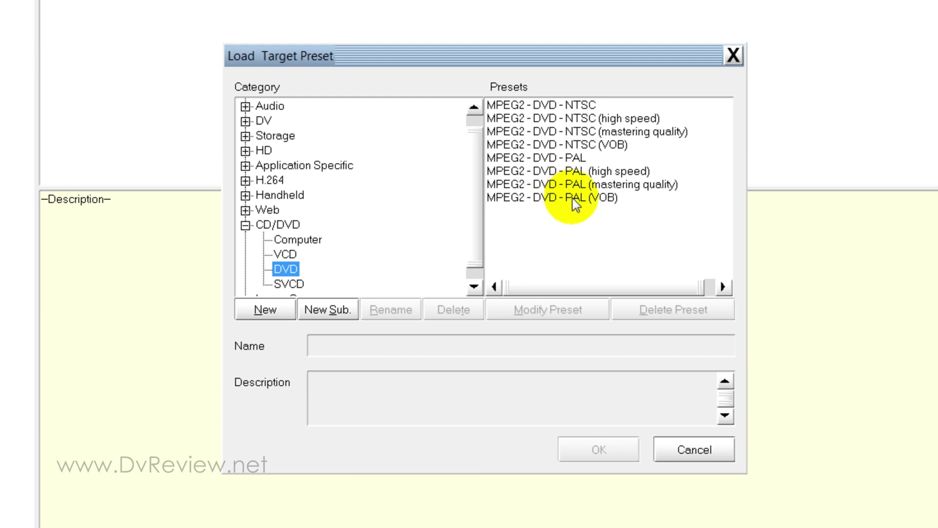
click(578, 198)
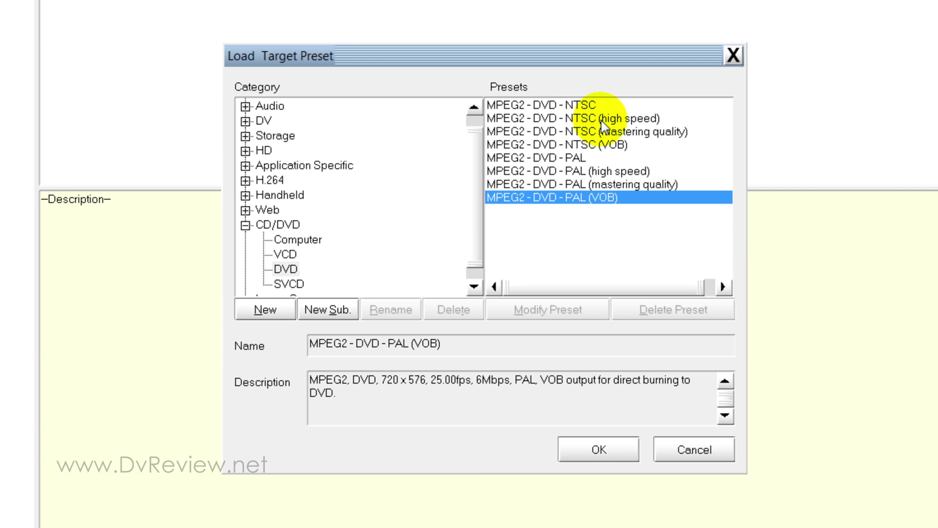
click(590, 449)
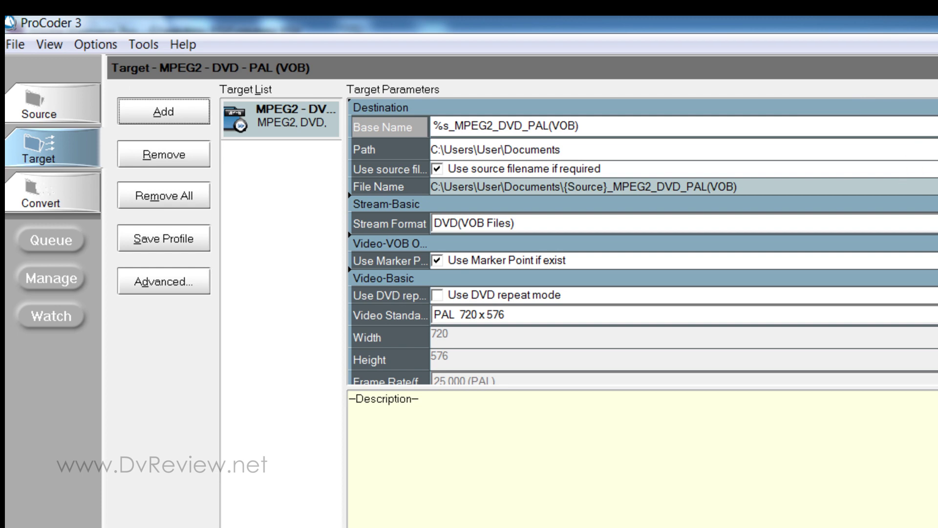
- Set the target's output folder to G:\ทดสอบ FSV\ex and its base name to DVD
click(930, 149)
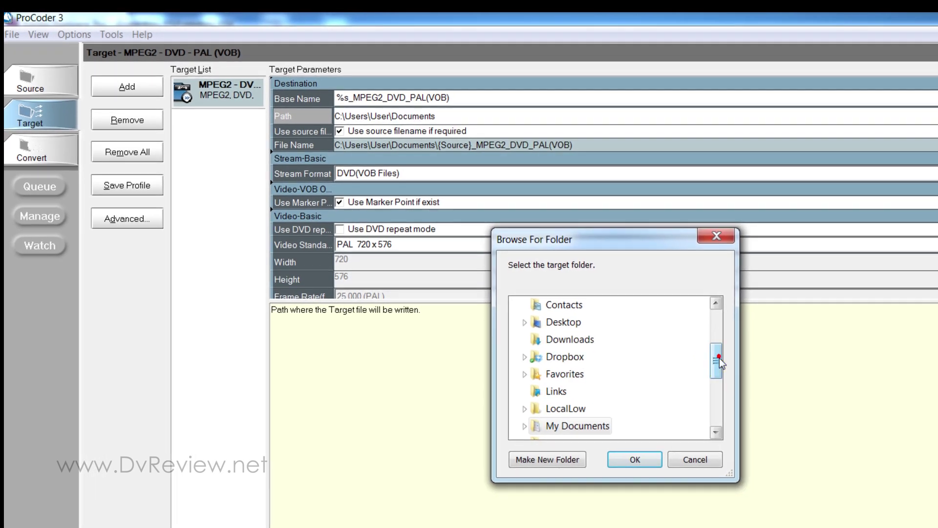
drag(719, 362, 666, 418)
click(520, 376)
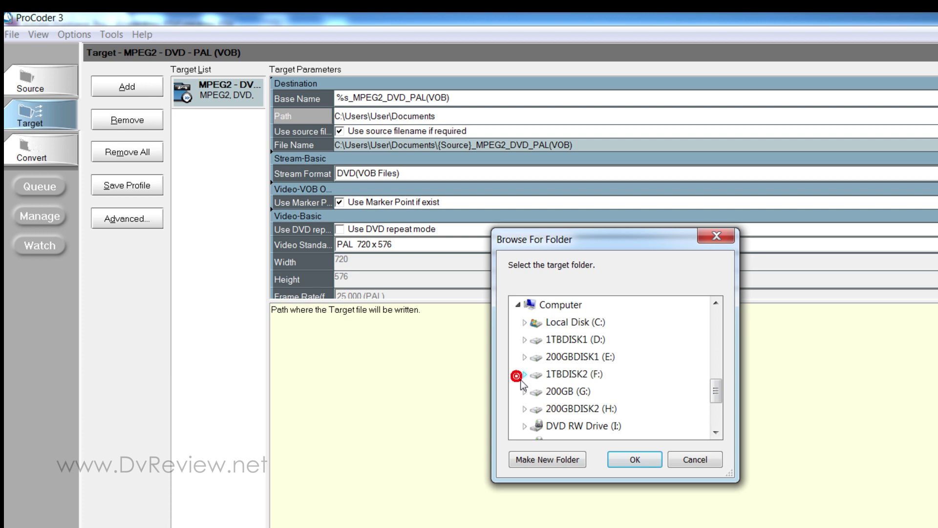
click(524, 392)
scroll(538, 392, down, 3)
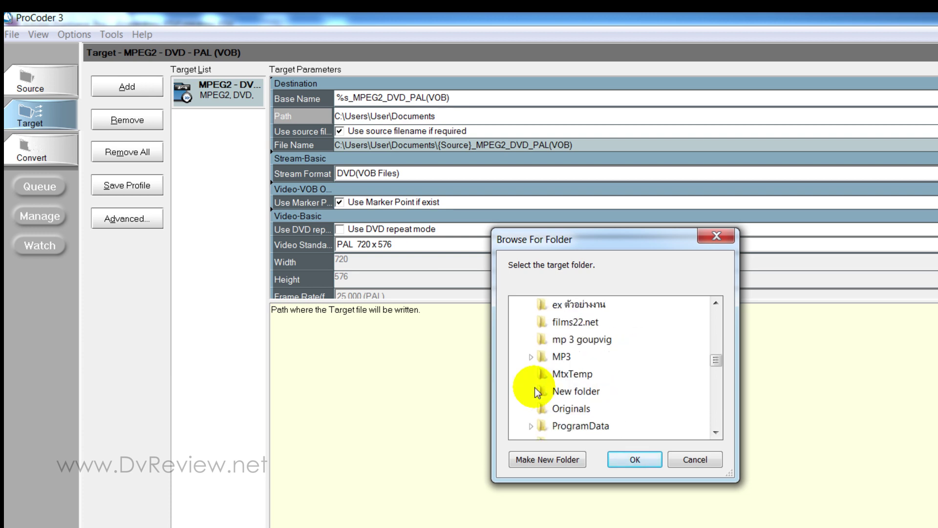
scroll(717, 376, down, 5)
click(532, 374)
click(552, 409)
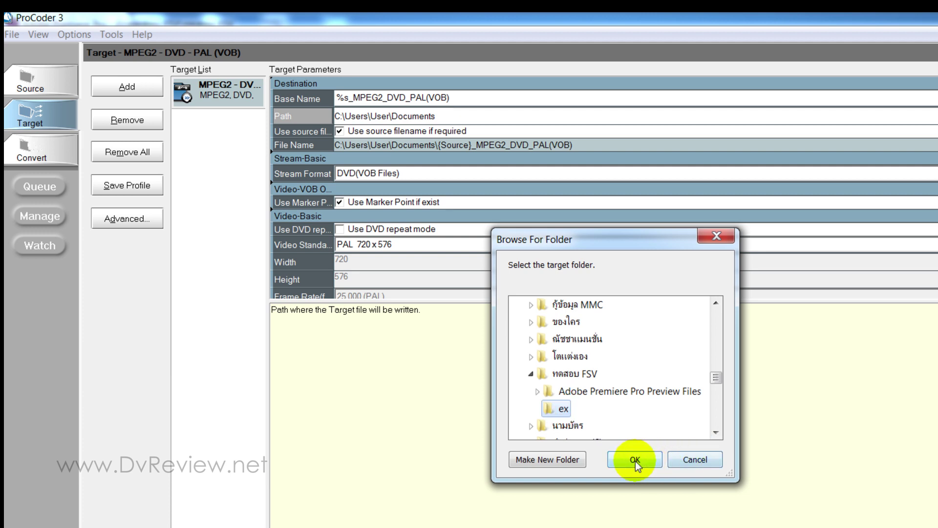
click(636, 461)
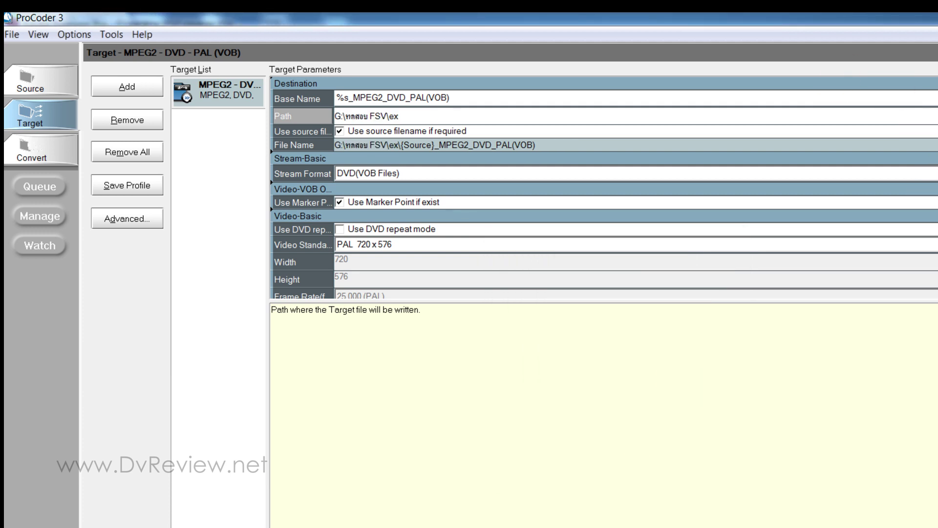
click(479, 97)
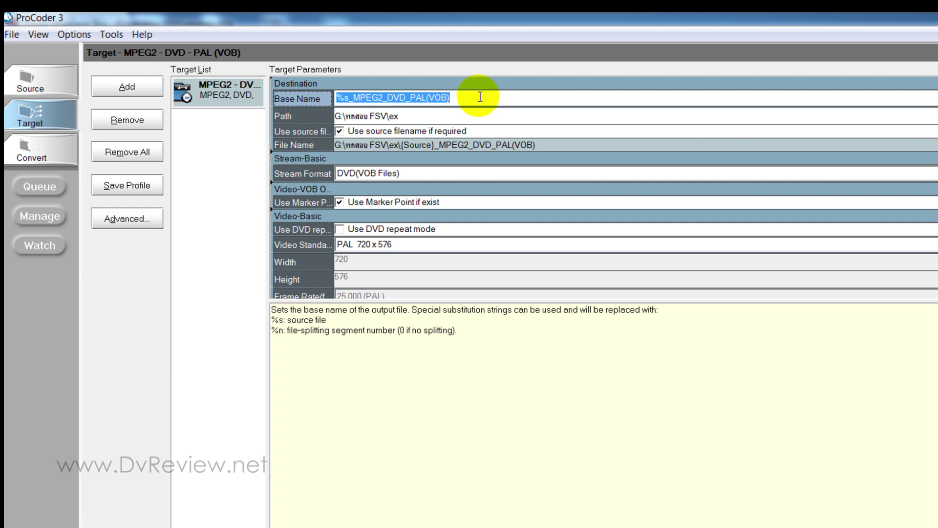
text(DVD)
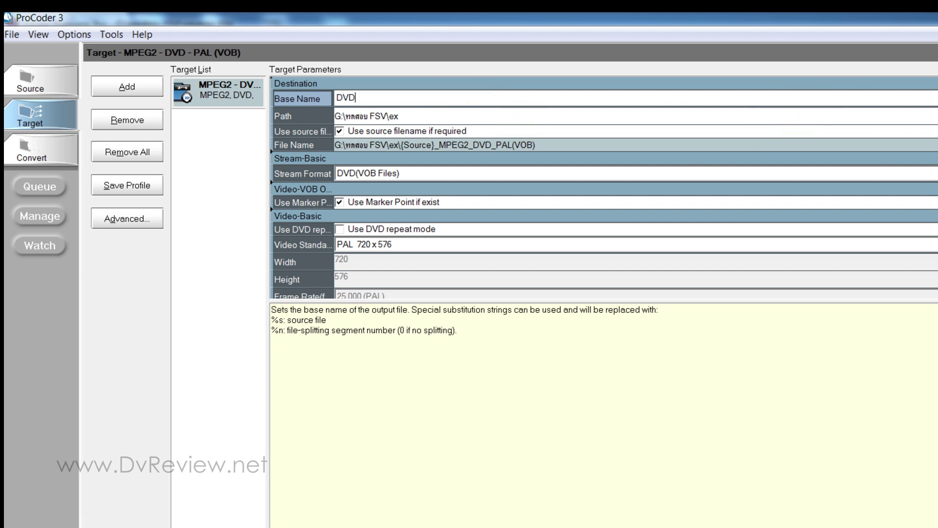
scroll(369, 183, down, 5)
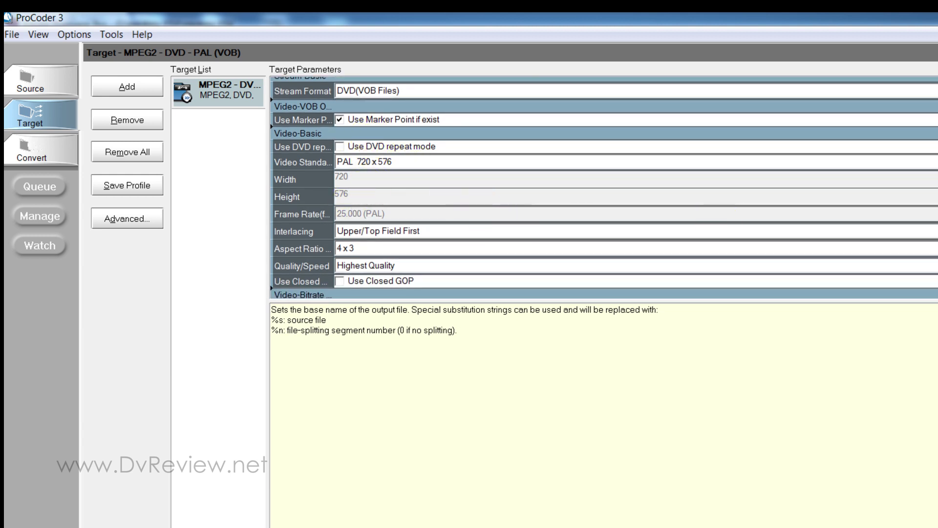
scroll(604, 188, down, 4)
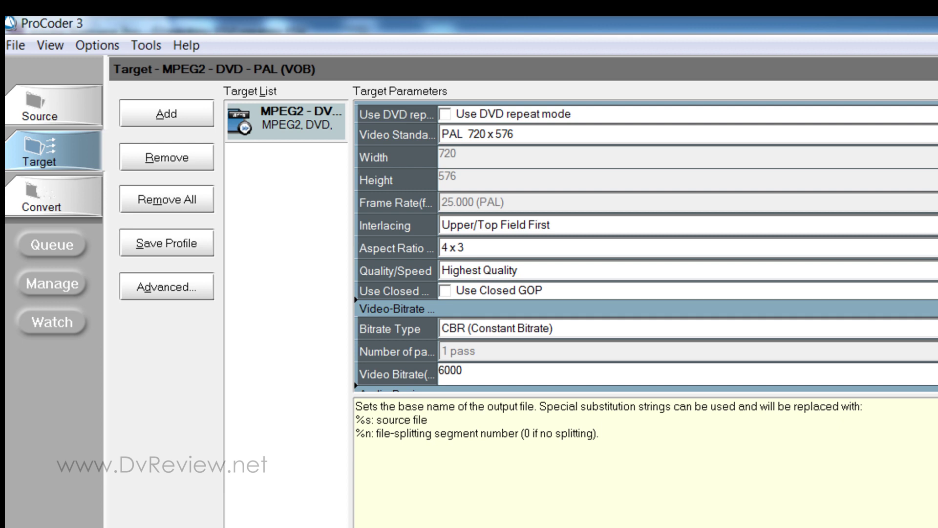
- Keep the aspect ratio at 4 x 3 and review the remaining target parameters
click(489, 248)
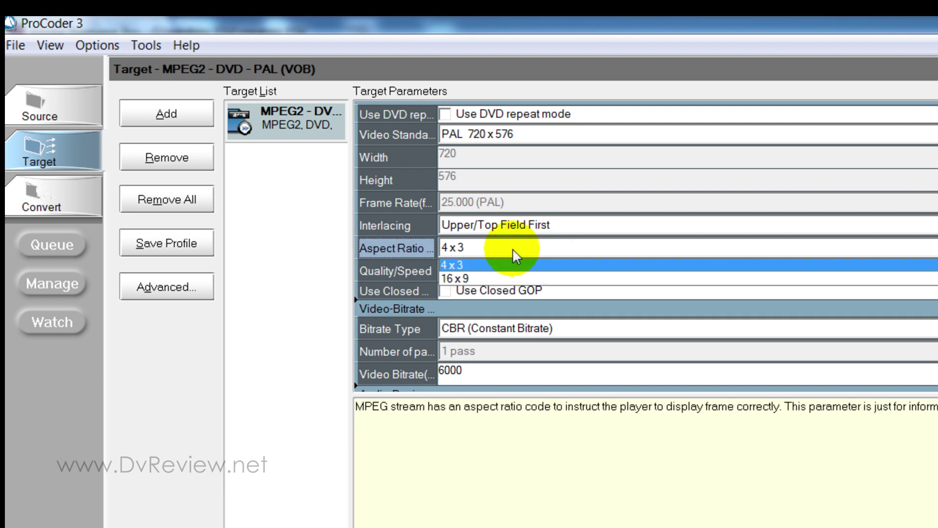
click(454, 264)
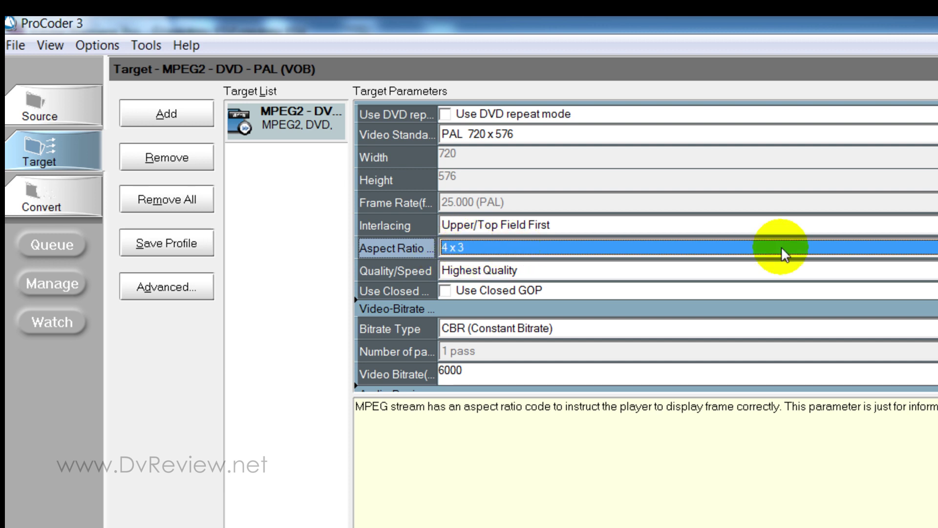
click(936, 247)
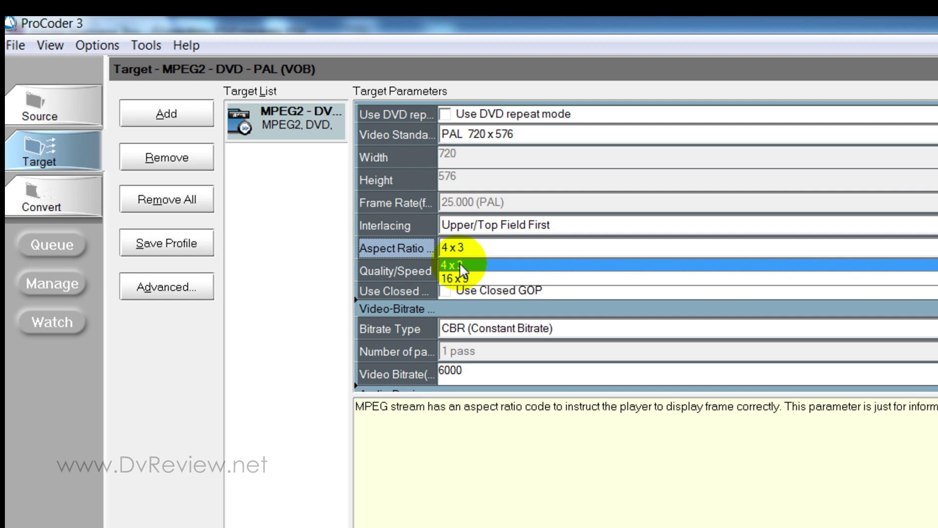
click(461, 270)
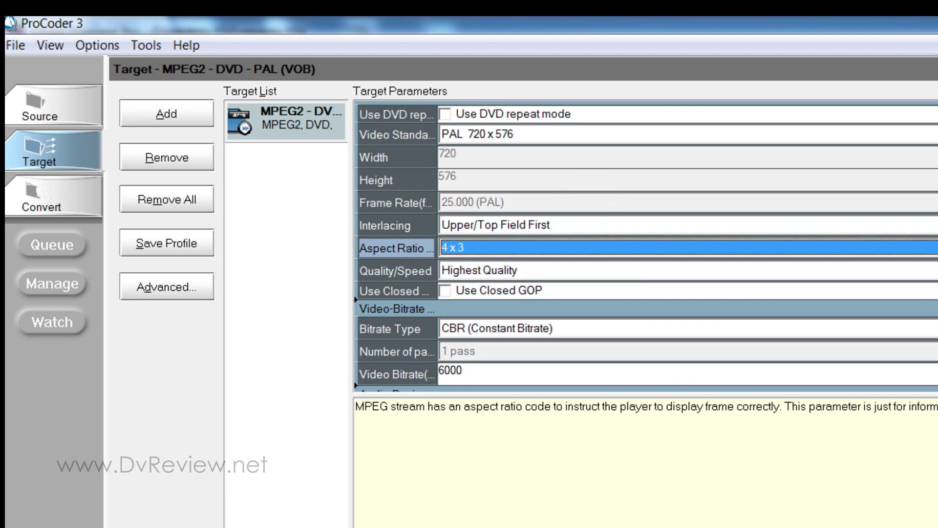
scroll(645, 244, down, 2)
scroll(645, 245, up, 4)
scroll(644, 244, down, 4)
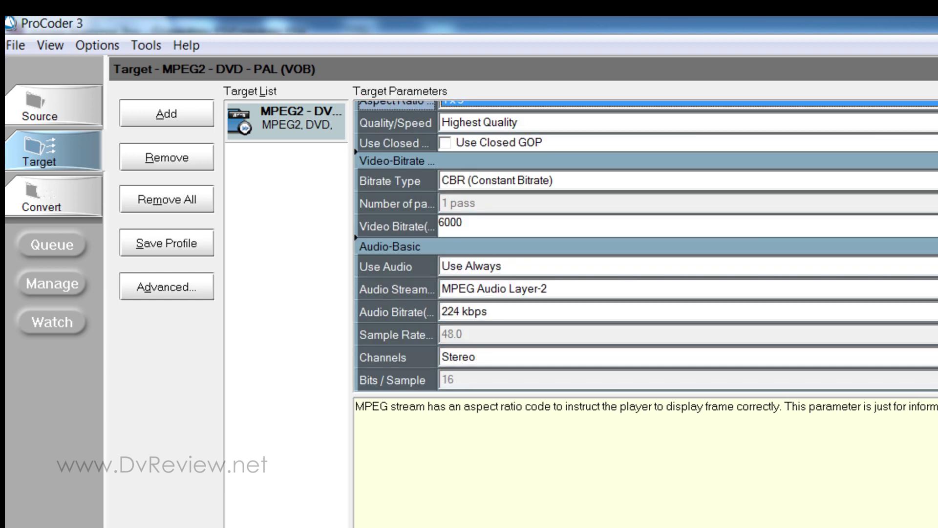
scroll(522, 320, up, 1)
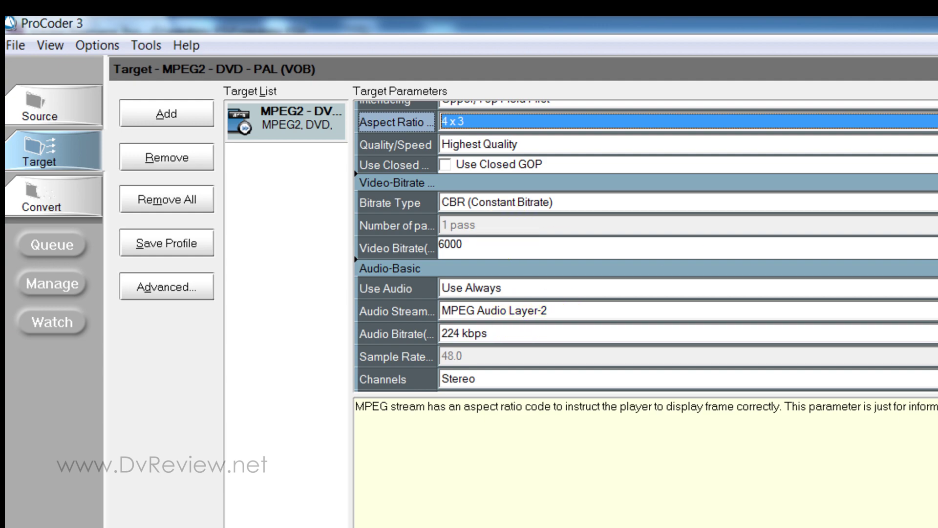
scroll(645, 244, up, 5)
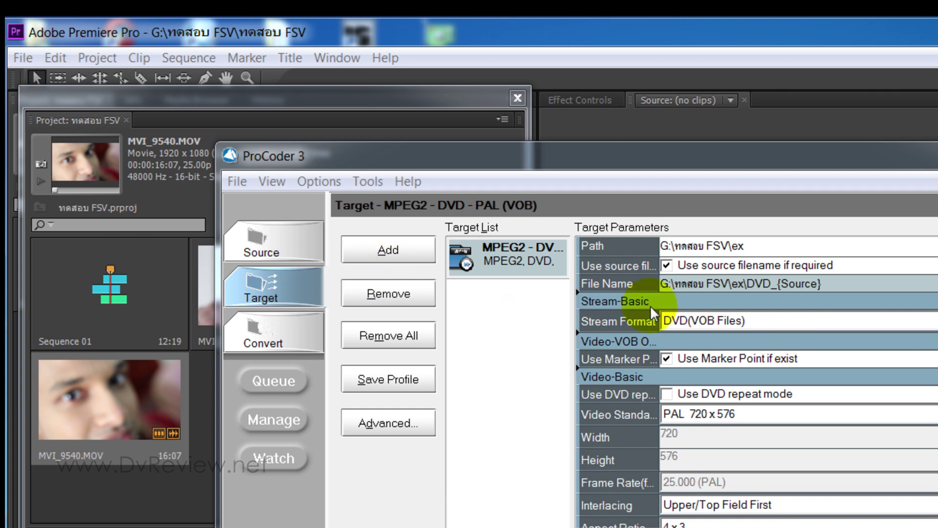
- Encode the DVD output with preview turned on until the conversion finishes
click(283, 336)
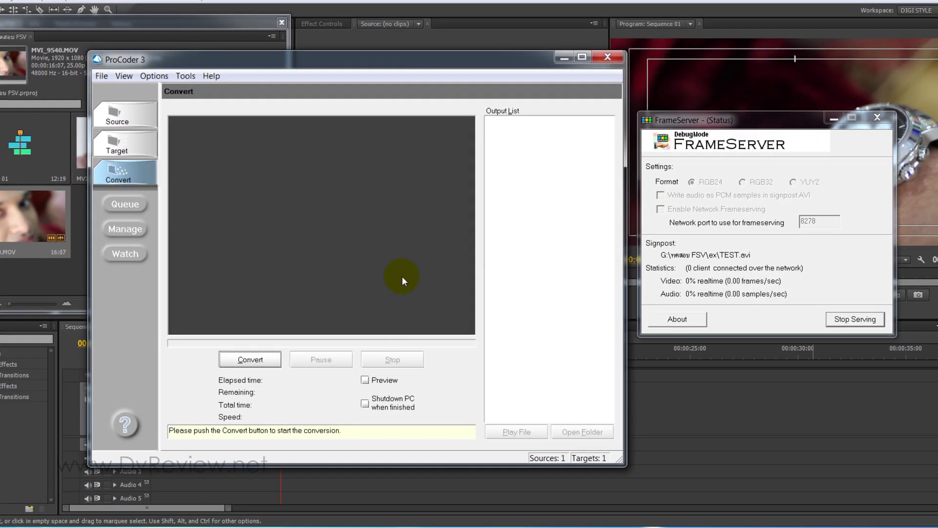
click(247, 361)
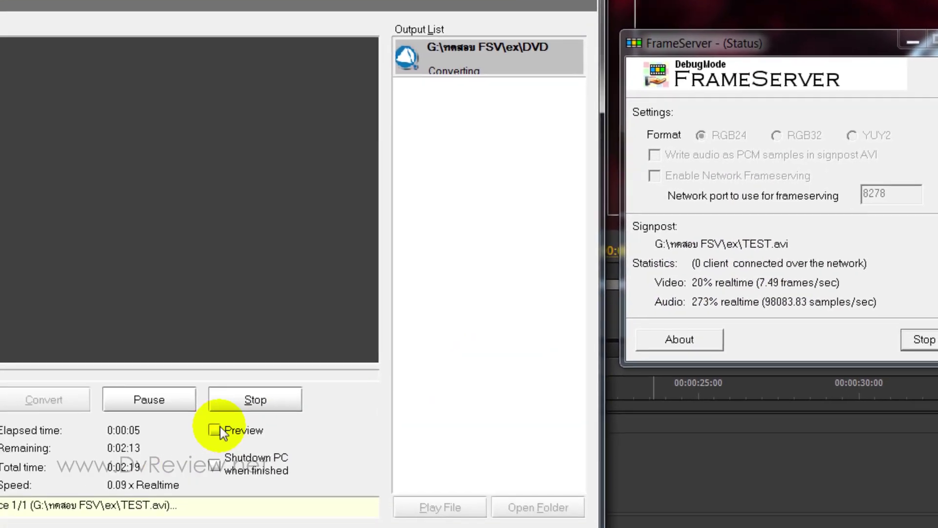
click(216, 430)
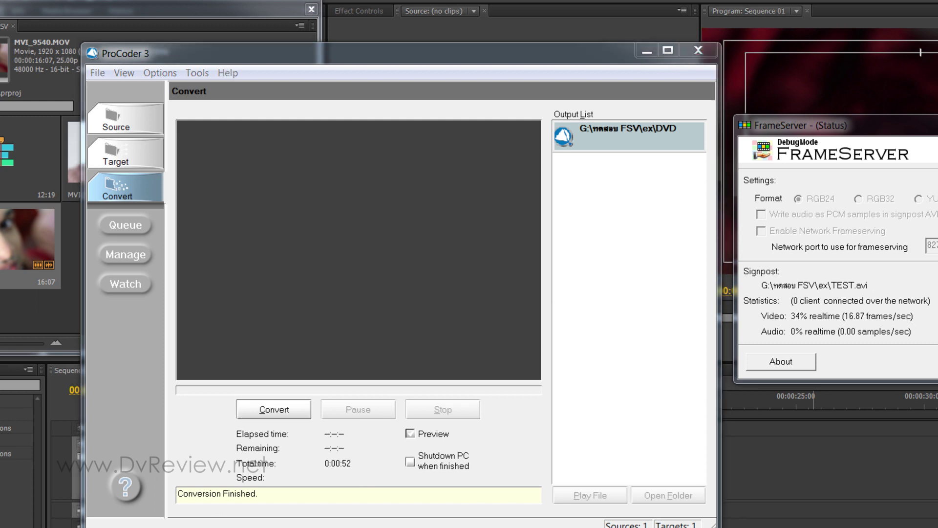
- Browse from the ex folder into the DVD output's VIDEO_TS folder
drag(850, 19, 662, 26)
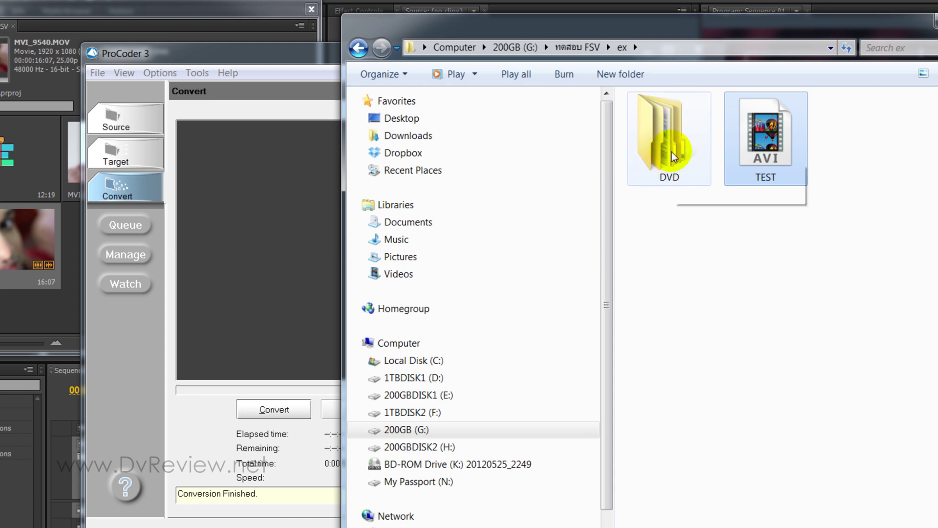
click(785, 258)
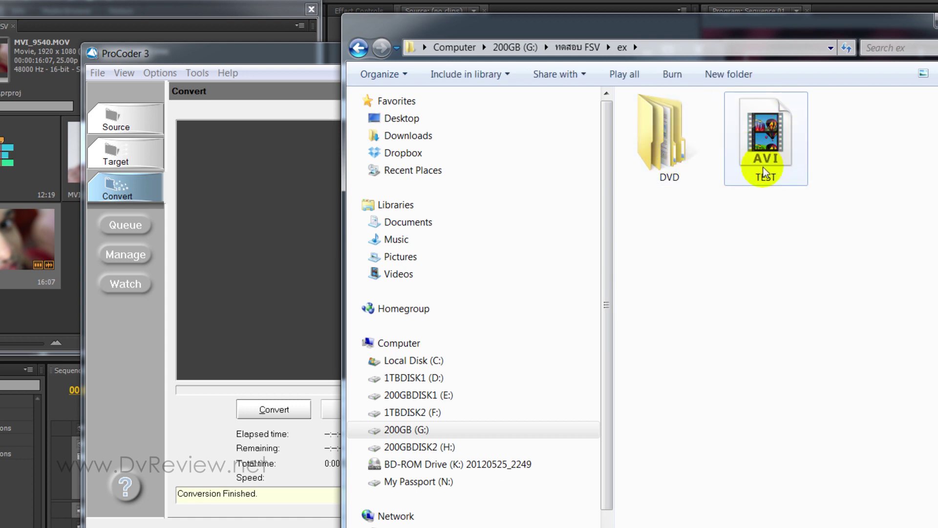
mouse_move(782, 163)
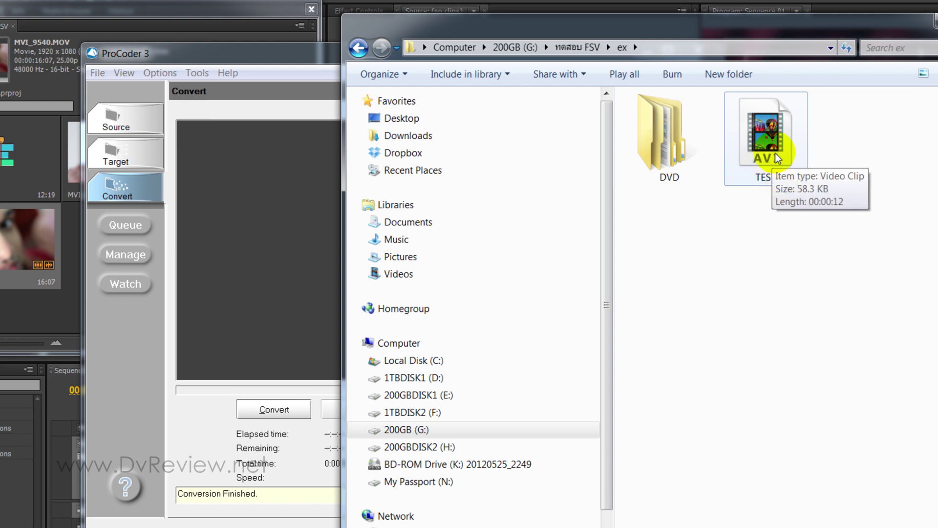
double_click(679, 144)
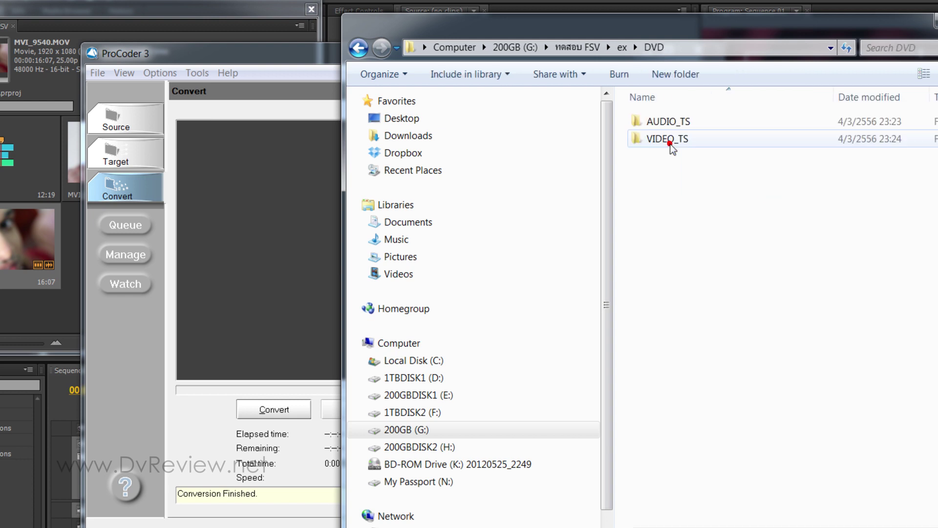
click(668, 141)
double_click(667, 140)
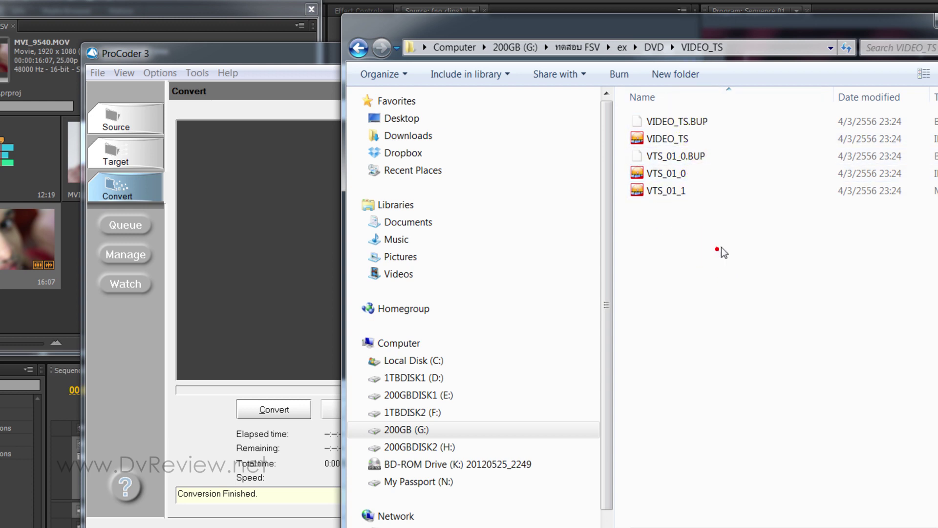
- Select the five DVD files in VIDEO_TS, then return to the ProCoder 3 window
drag(721, 247, 641, 107)
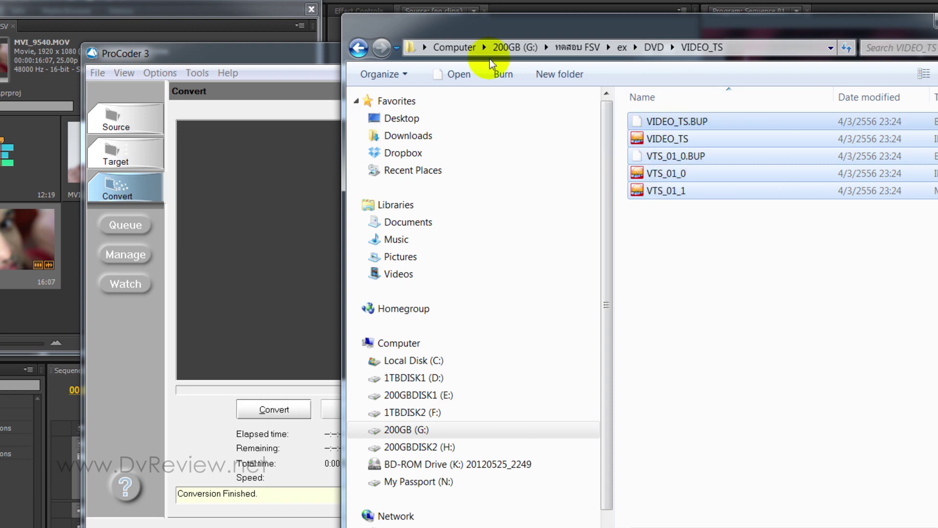
click(719, 256)
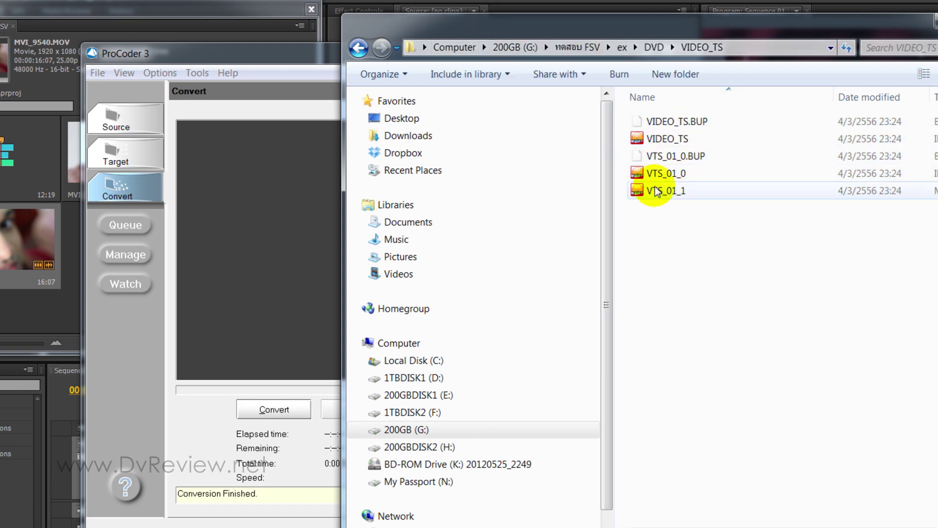
click(650, 25)
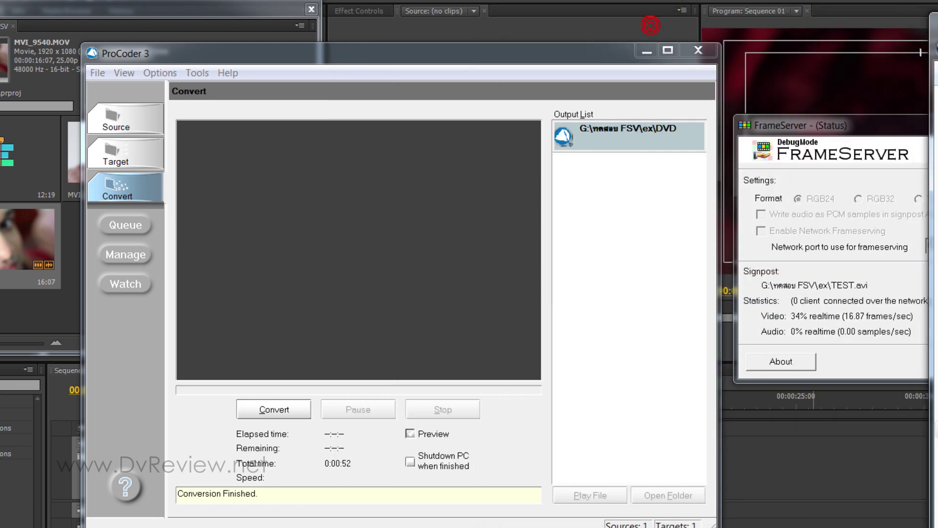
- Close ProCoder 3 without saving the project and go back to the ex folder
click(702, 51)
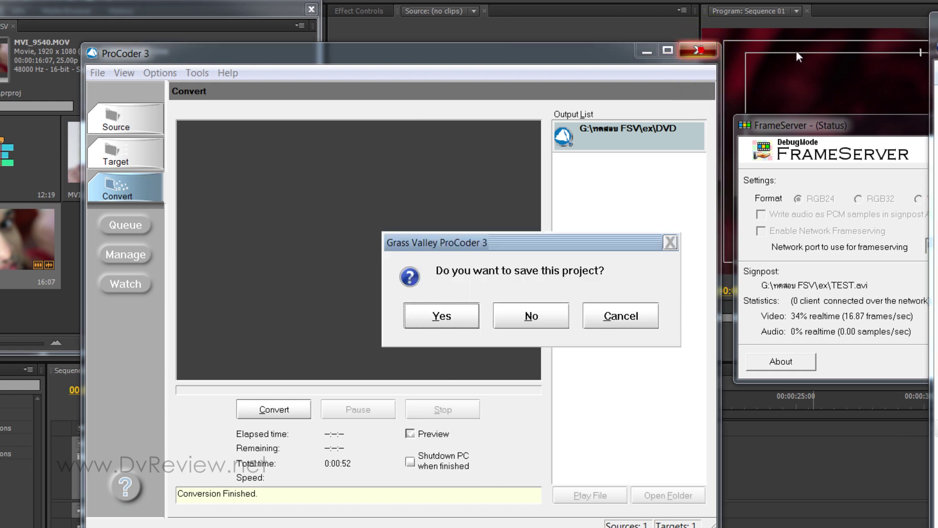
click(527, 316)
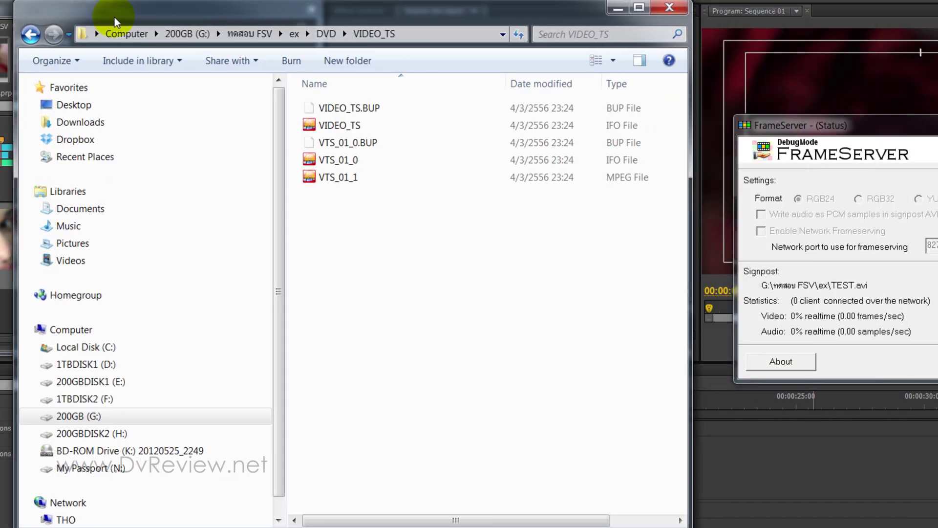
click(27, 36)
click(27, 35)
- Stop FrameServer from serving the Premiere sequence
click(448, 218)
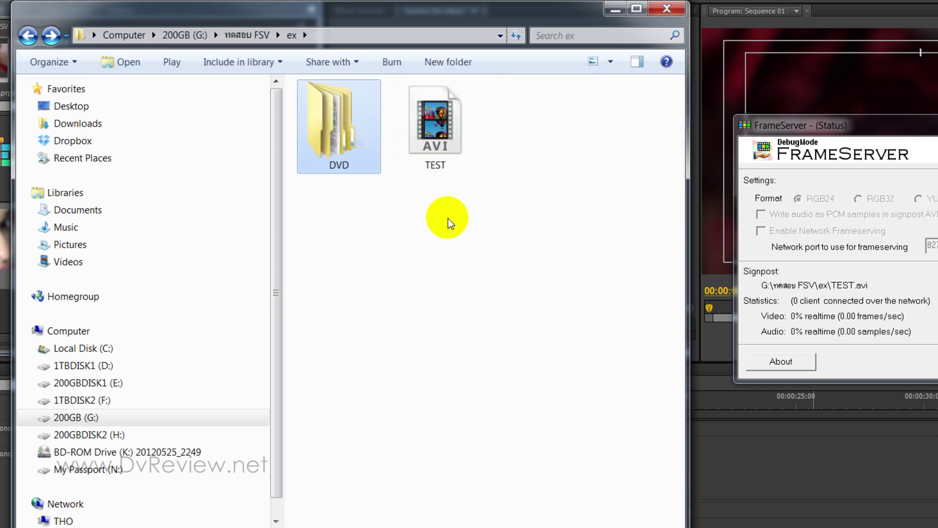
click(867, 121)
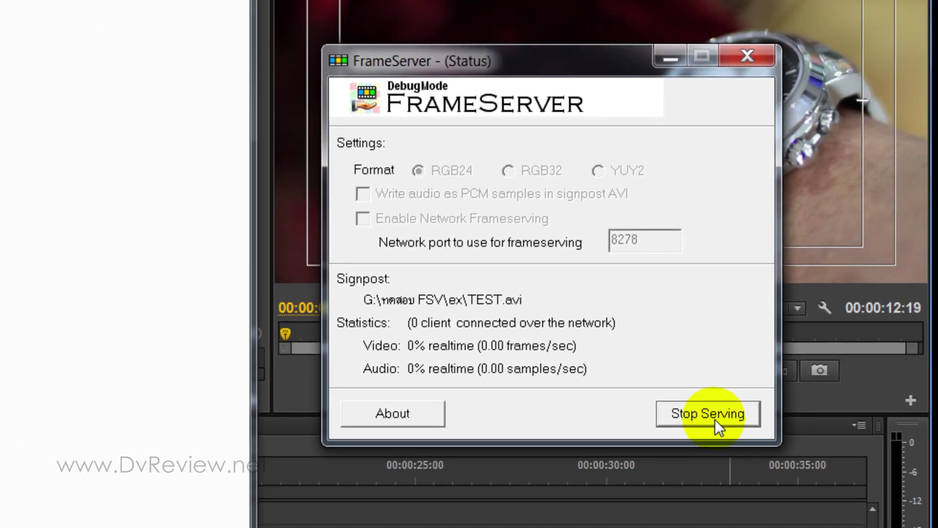
click(714, 418)
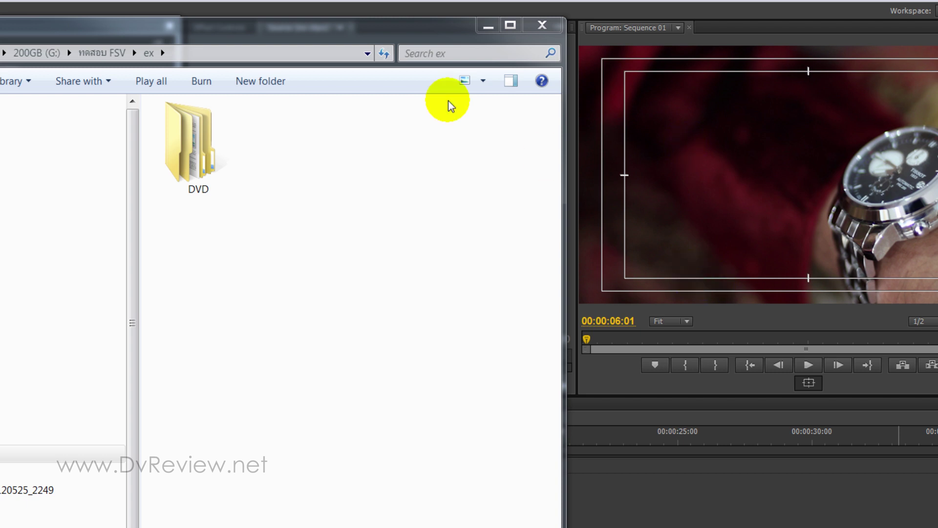
- Open DVD > VIDEO_TS > VTS_01_1.VOB in KMPlayer and play it
mouse_move(346, 28)
mouse_down()
mouse_move(671, 29)
mouse_move(648, 21)
mouse_up()
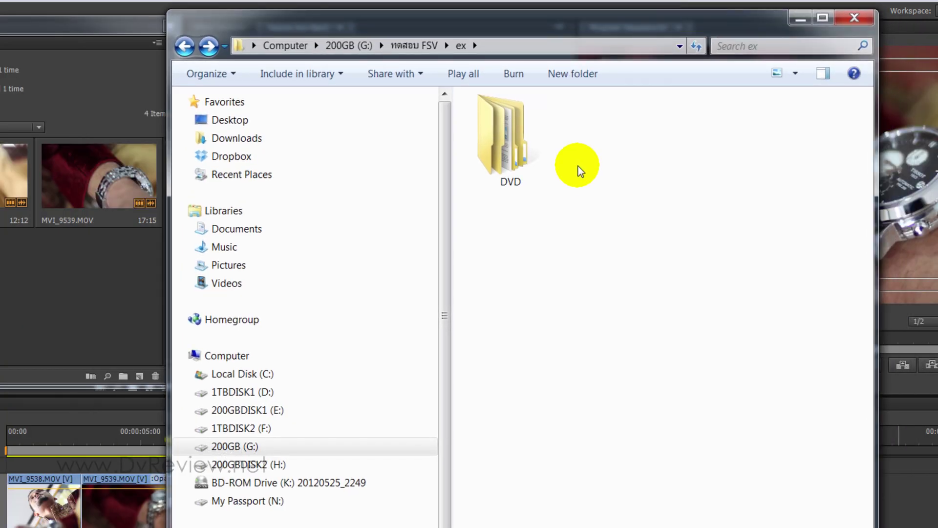
double_click(508, 156)
double_click(495, 144)
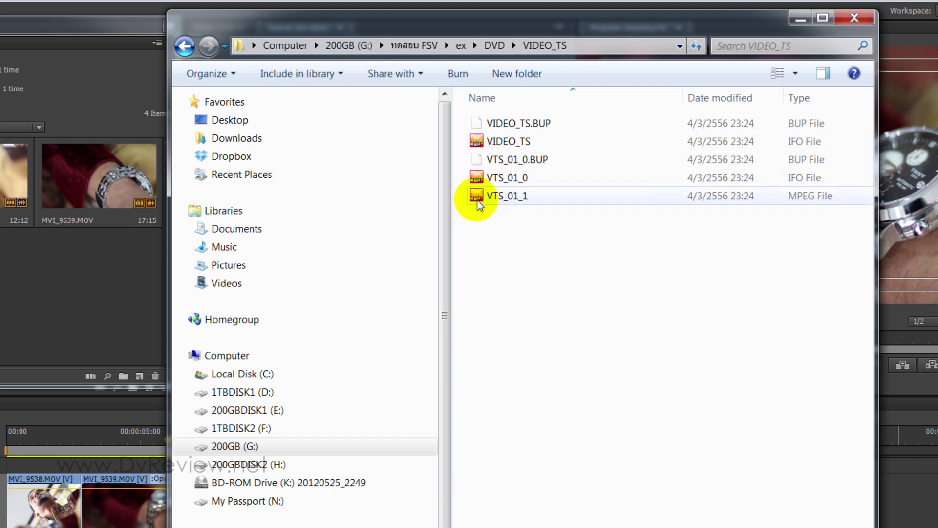
mouse_move(508, 200)
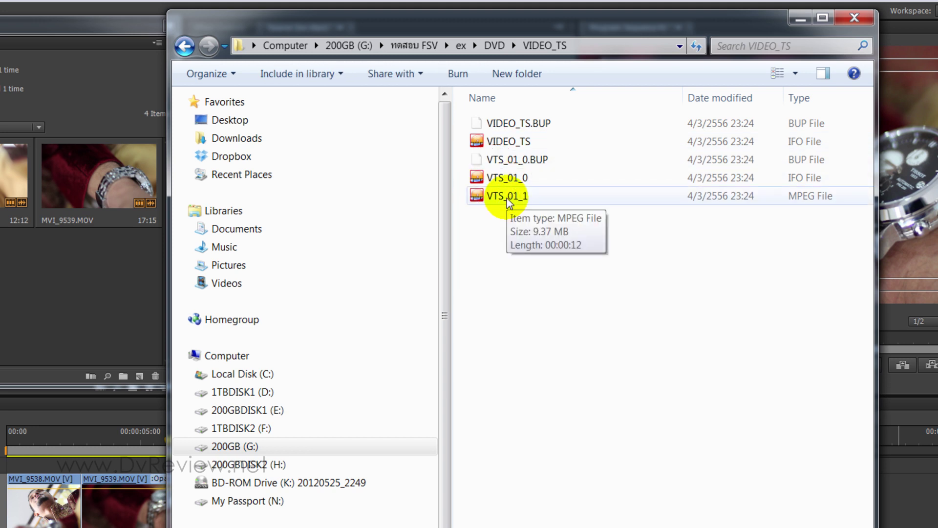
double_click(508, 201)
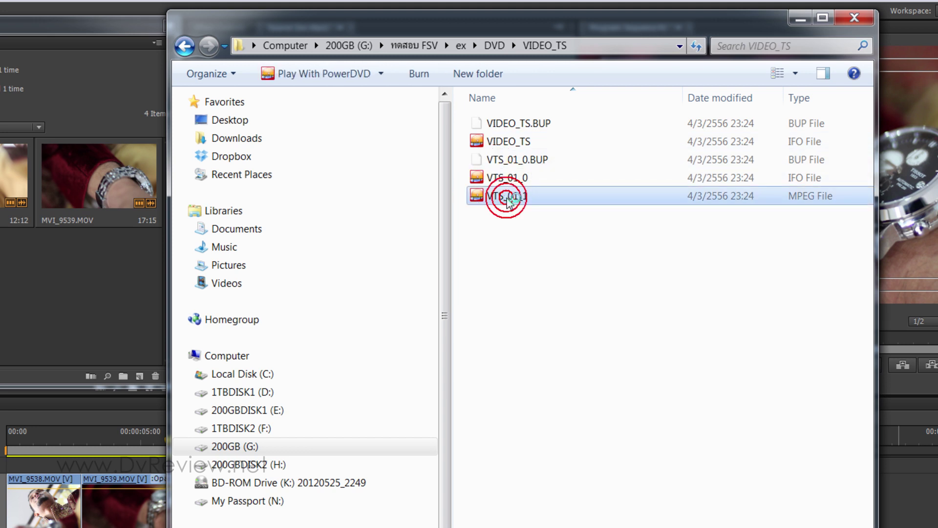
click(444, 410)
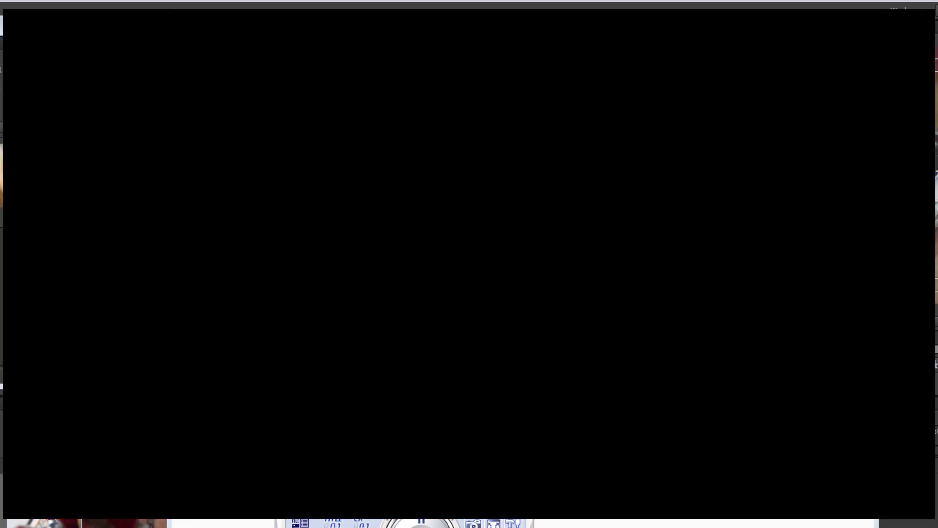
- Replay the encoded VTS_01_1.VOB in KMPlayer, then return to the Chrome FrameServer page
click(490, 472)
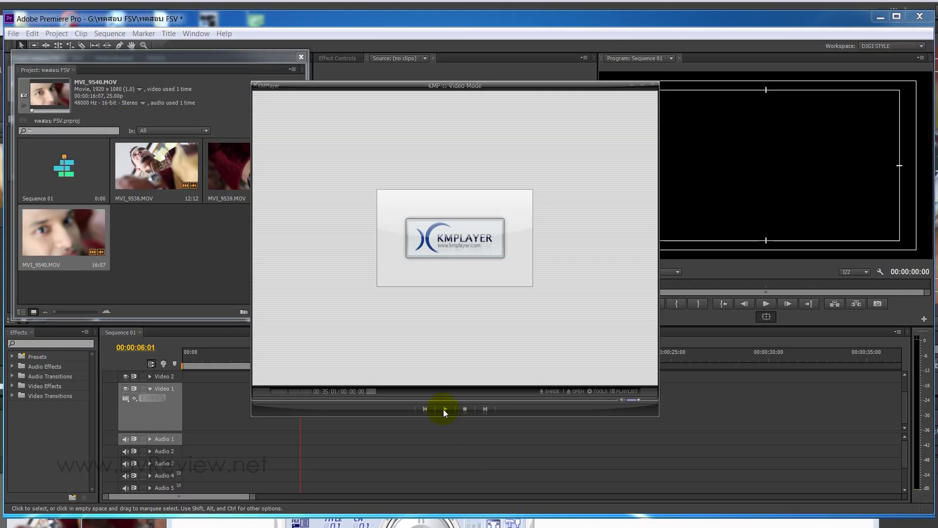
click(444, 409)
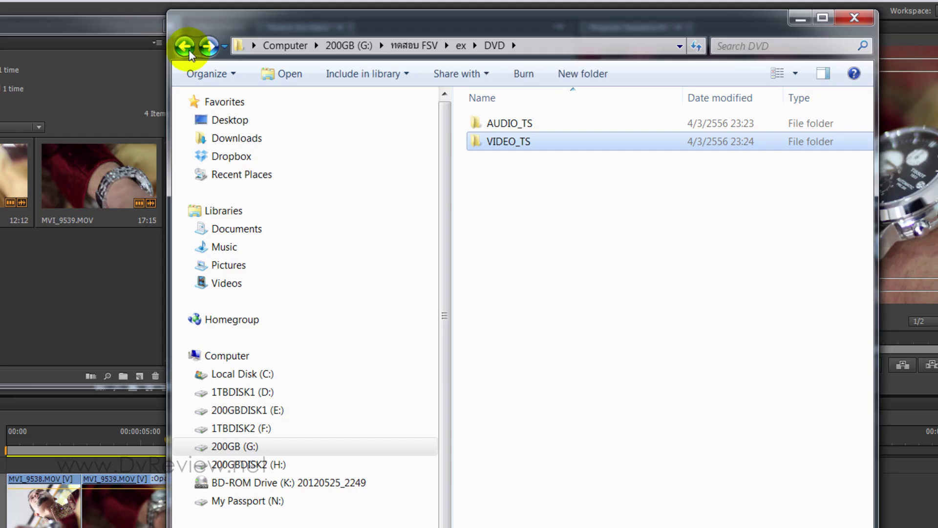
click(186, 48)
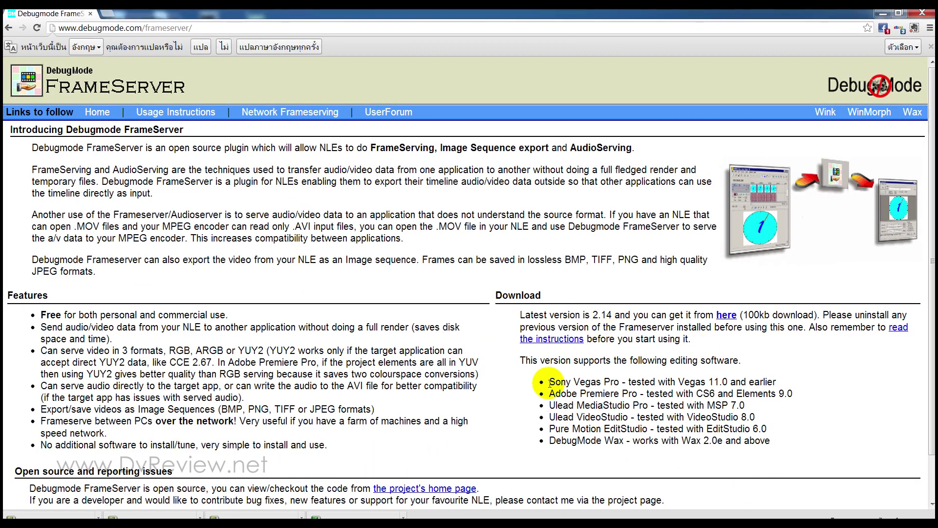
- Select the supported editors list, Sony Vegas Pro through Ulead VideoStudio, on debugmode.com/frameserver
mouse_move(548, 381)
mouse_down()
mouse_move(760, 428)
mouse_move(755, 417)
mouse_up()
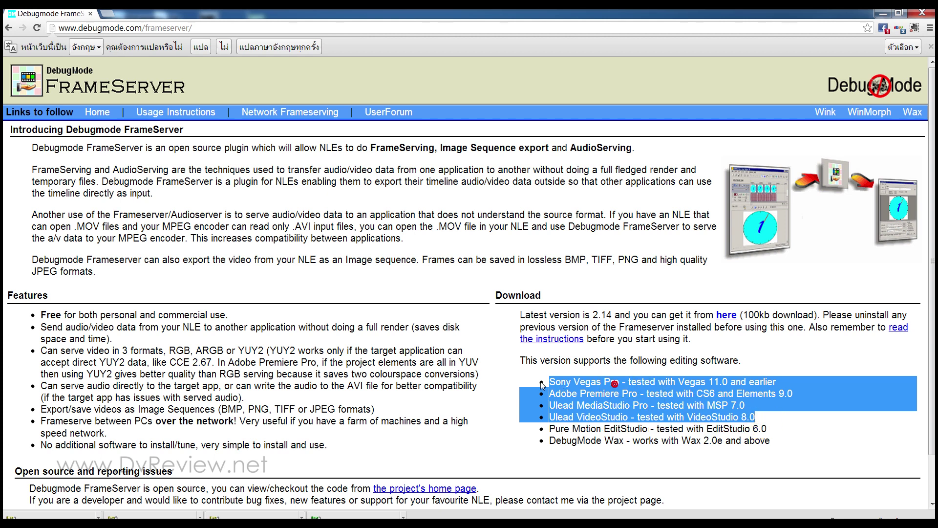